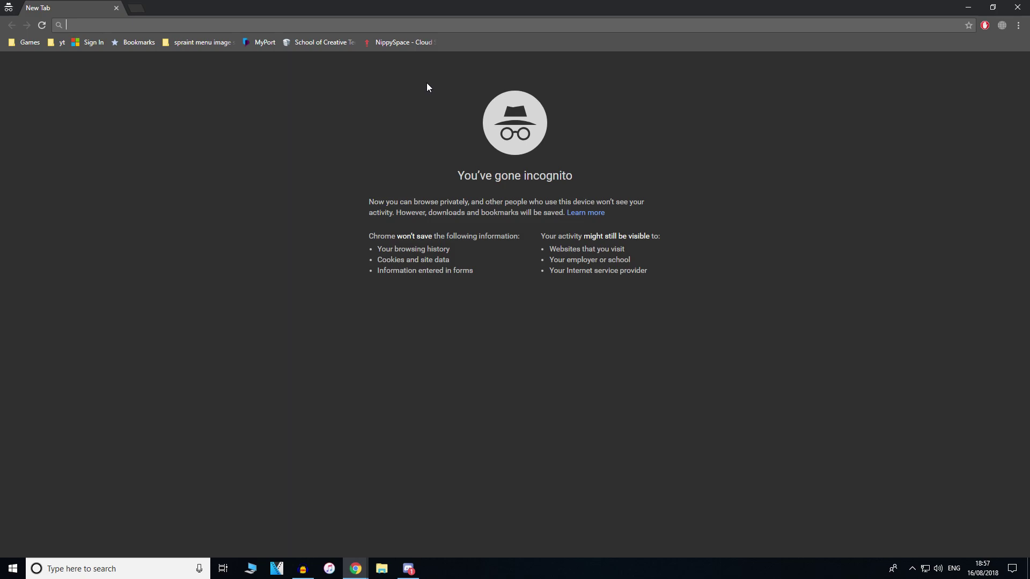
- Search the web for "svp download" and open the SmoothVideo Project download page on svp-team.com
{"action": "type", "text": "s"}
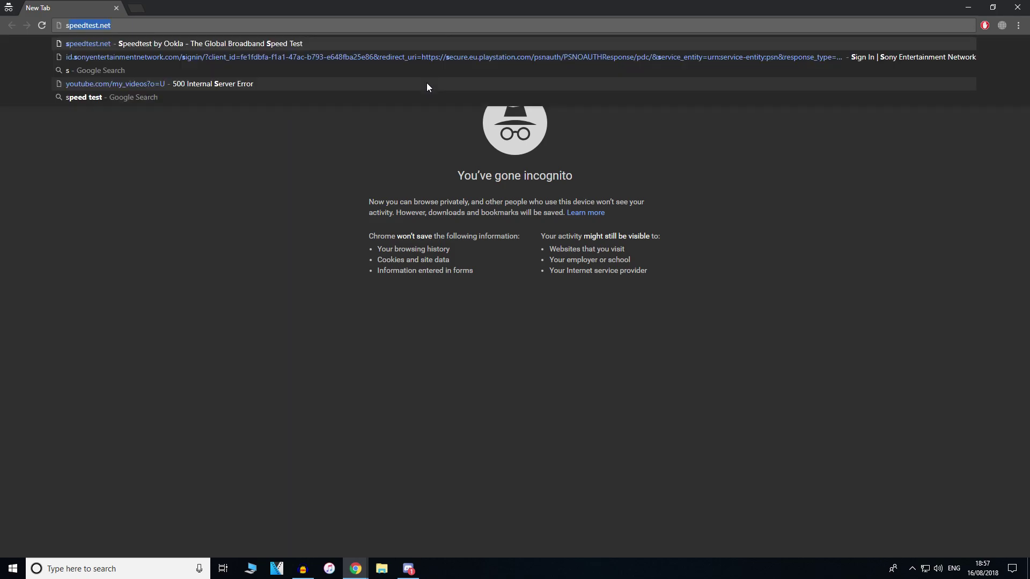
{"action": "type", "text": "vp download"}
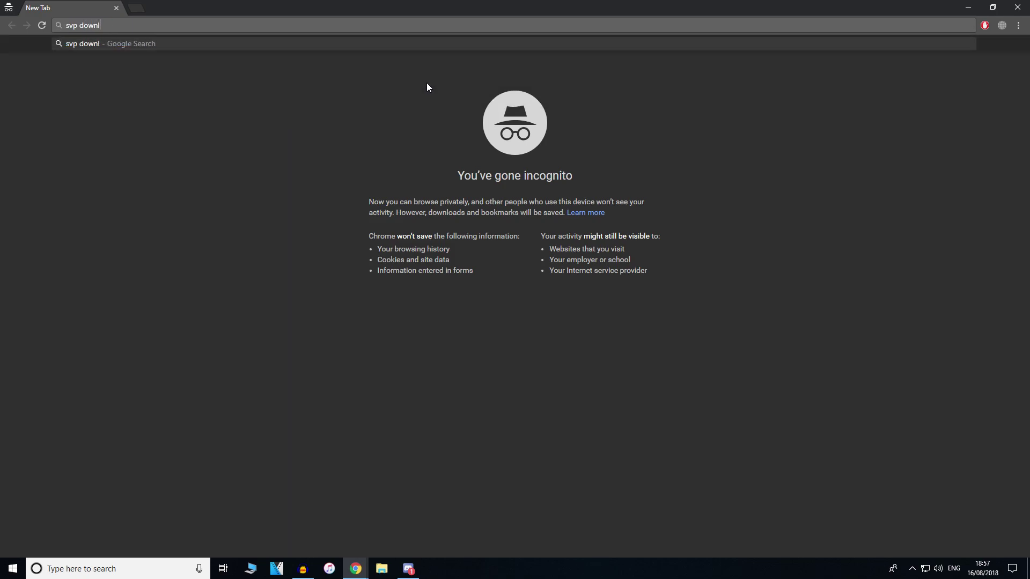
{"action": "key", "text": "Return"}
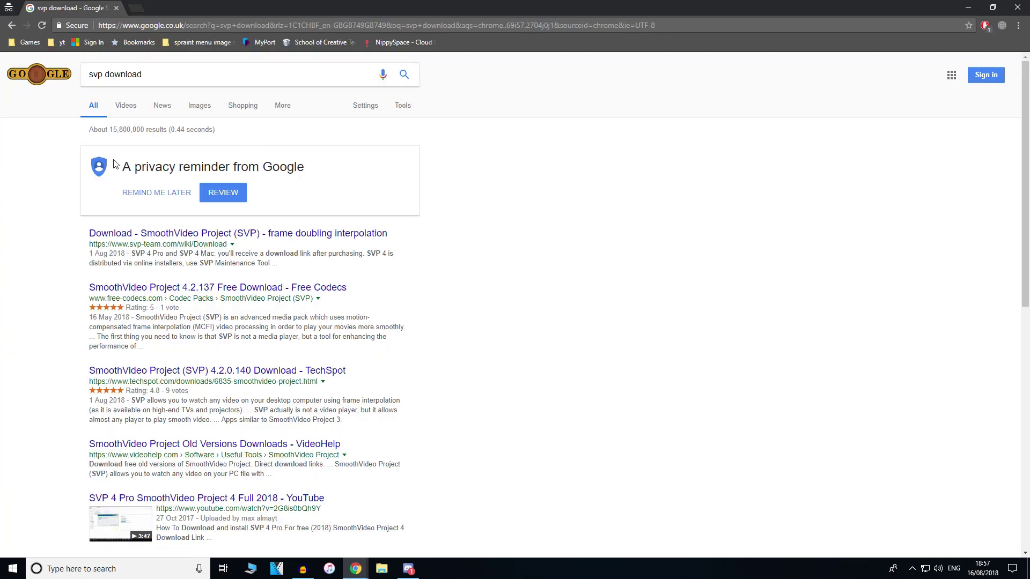
{"action": "left_click", "coordinate": [143, 237]}
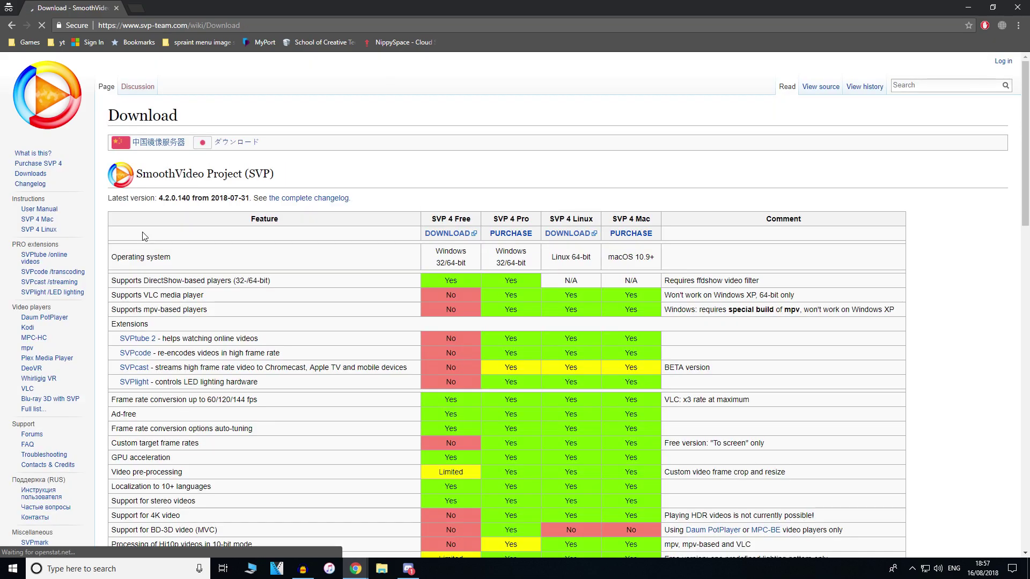
- Examine the download page's feature comparison of SVP 4 editions, its additional and archived downloads, and the supported Windows versions
{"action": "scroll", "coordinate": [144, 236], "scroll_direction": "down", "scroll_amount": 12}
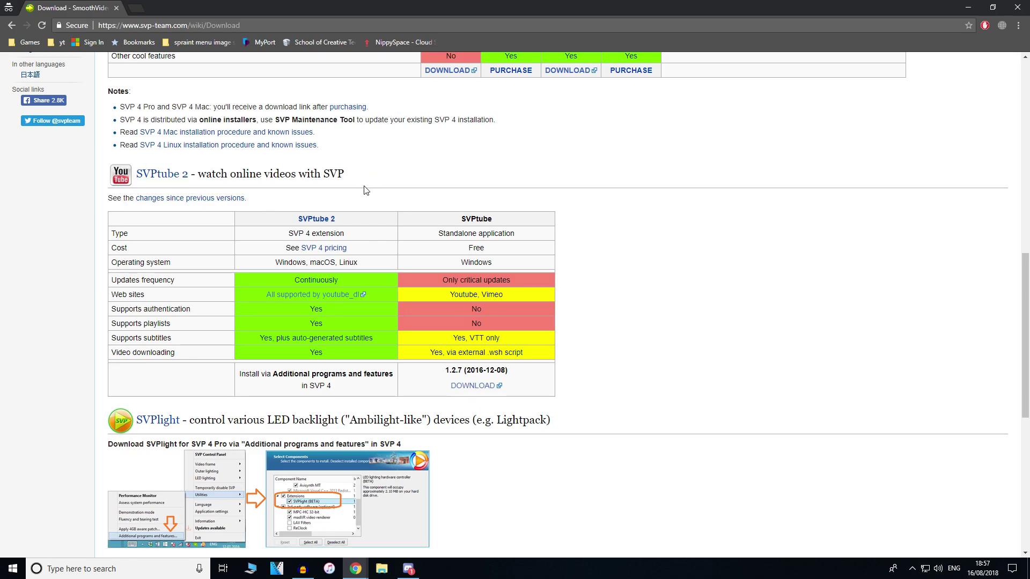
{"action": "scroll", "coordinate": [164, 246], "scroll_direction": "down", "scroll_amount": 4}
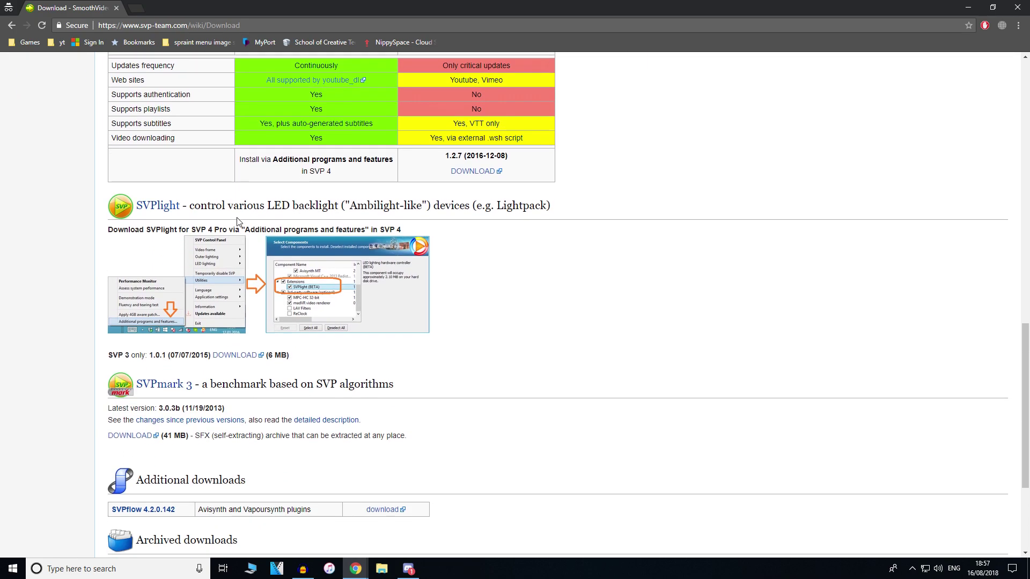
{"action": "scroll", "coordinate": [332, 245], "scroll_direction": "down", "scroll_amount": 3}
{"action": "scroll", "coordinate": [332, 245], "scroll_direction": "down", "scroll_amount": 1}
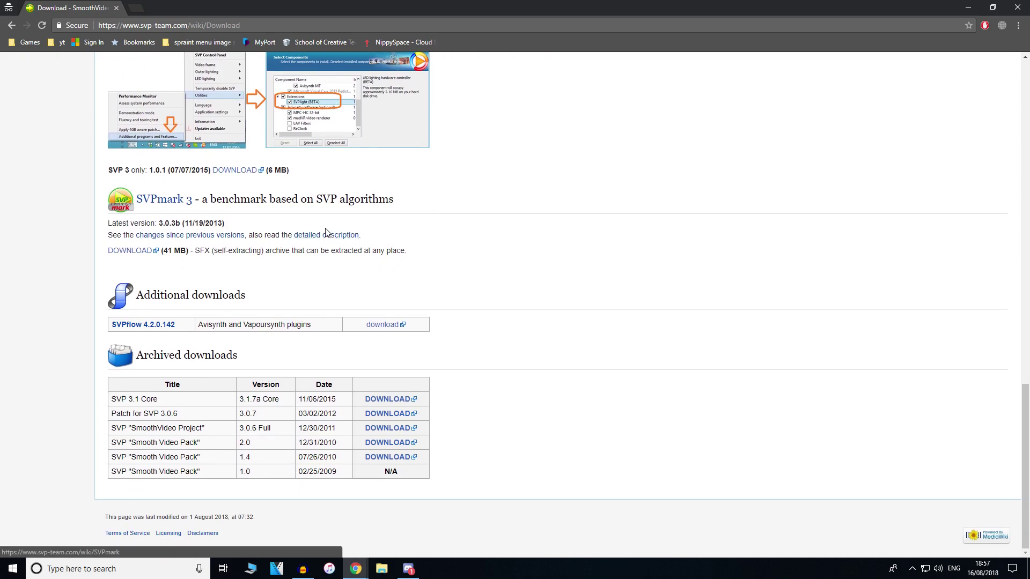
{"action": "scroll", "coordinate": [441, 417], "scroll_direction": "up", "scroll_amount": 15}
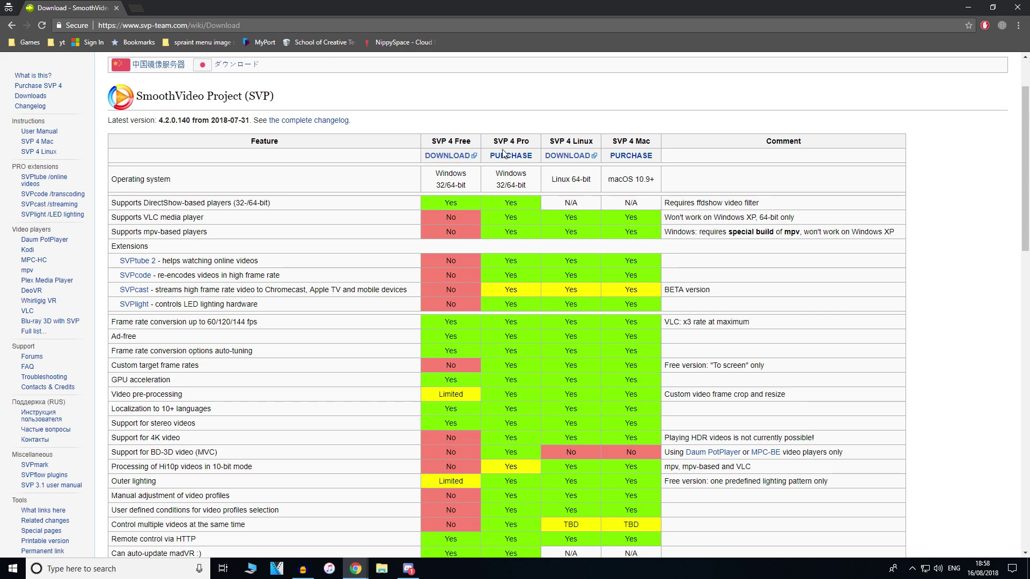
{"action": "scroll", "coordinate": [484, 168], "scroll_direction": "down", "scroll_amount": 5}
{"action": "scroll", "coordinate": [287, 333], "scroll_direction": "up", "scroll_amount": 4}
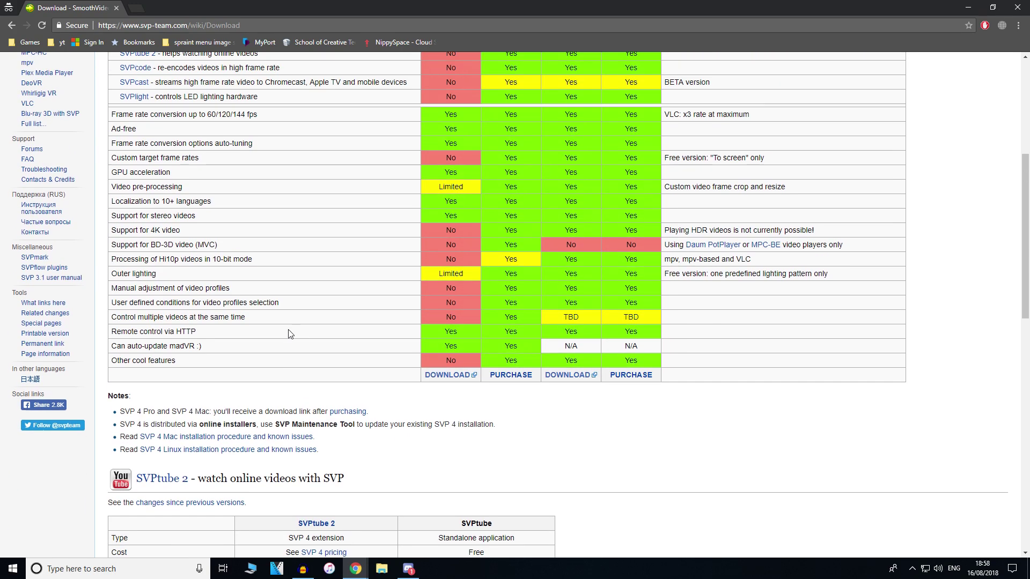
{"action": "scroll", "coordinate": [318, 141], "scroll_direction": "up", "scroll_amount": 1}
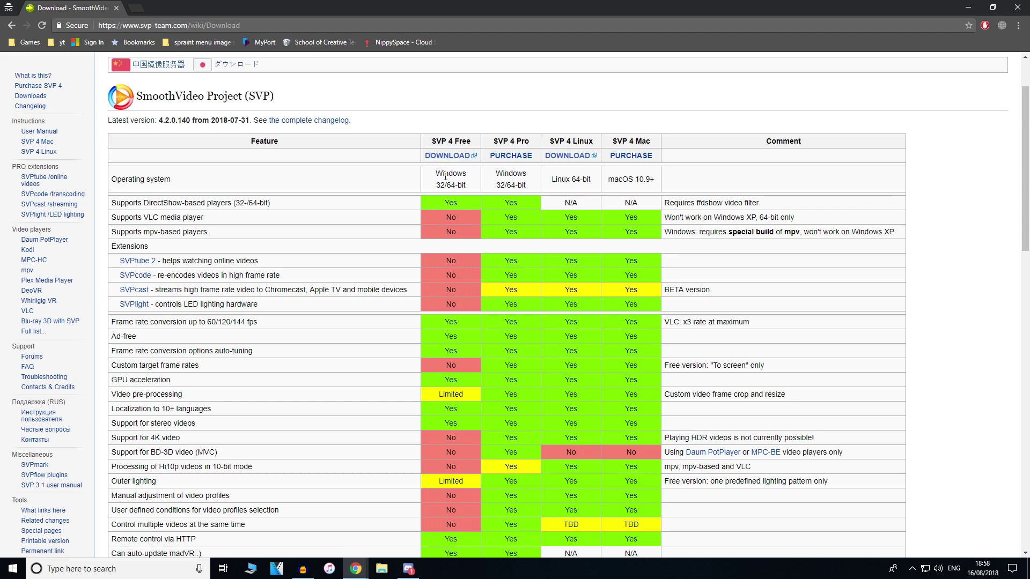
{"action": "left_click_drag", "start_coordinate": [436, 172], "coordinate": [465, 183]}
{"action": "left_click", "coordinate": [466, 183]}
- Switch to the svp downloads folder in File Explorer and run svp4-free-online.exe, allowing the file to open
{"action": "key", "text": "alt+Tab"}
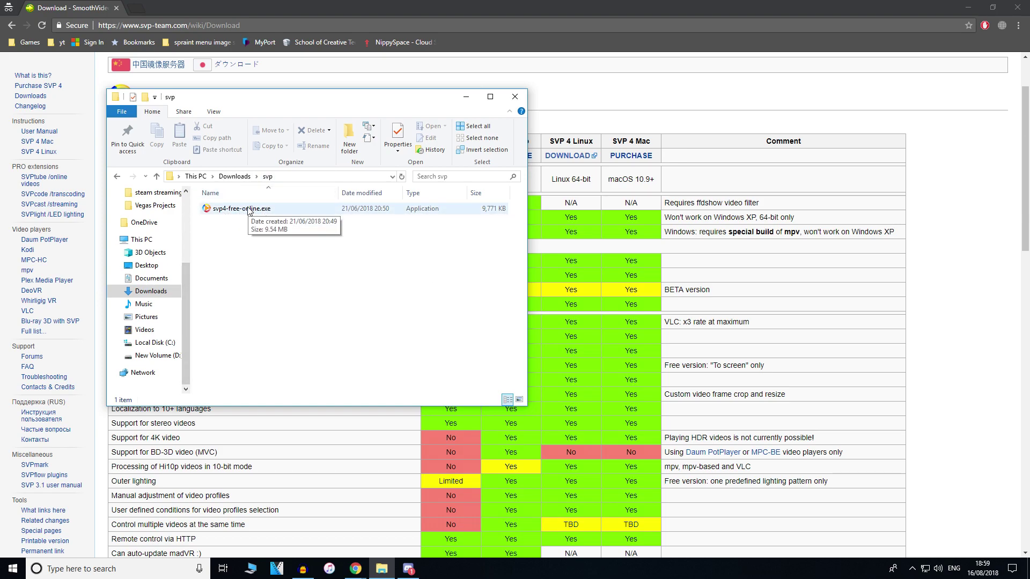
{"action": "double_click", "coordinate": [246, 209]}
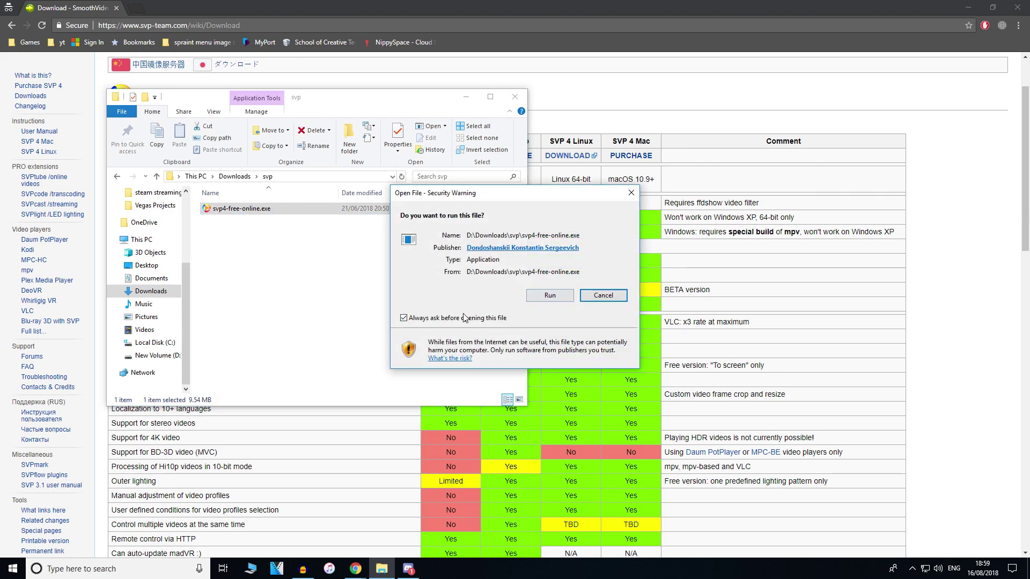
{"action": "left_click", "coordinate": [543, 296]}
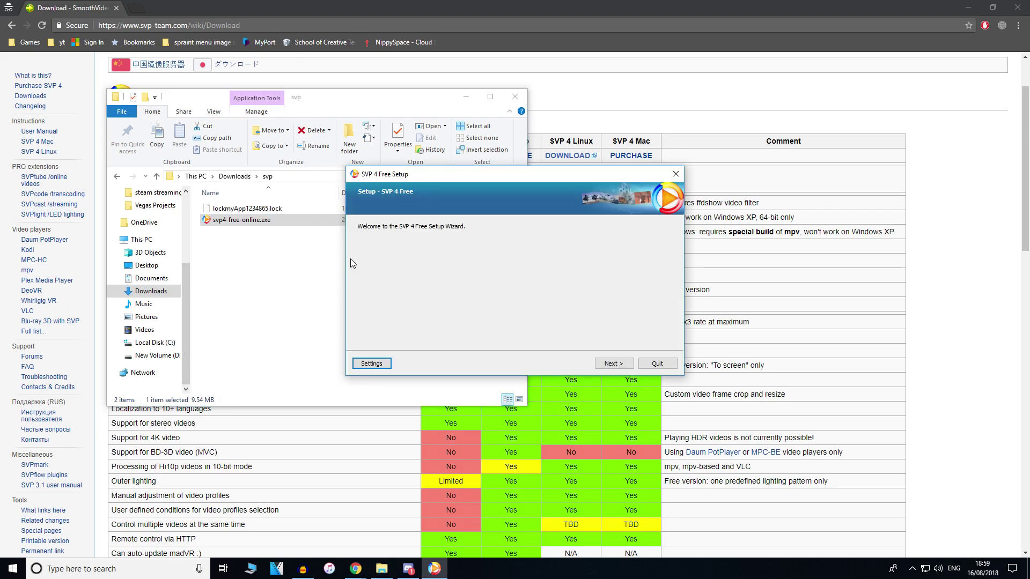
- Review the network and repository settings of the SVP 4 Free installer
{"action": "left_click", "coordinate": [379, 364]}
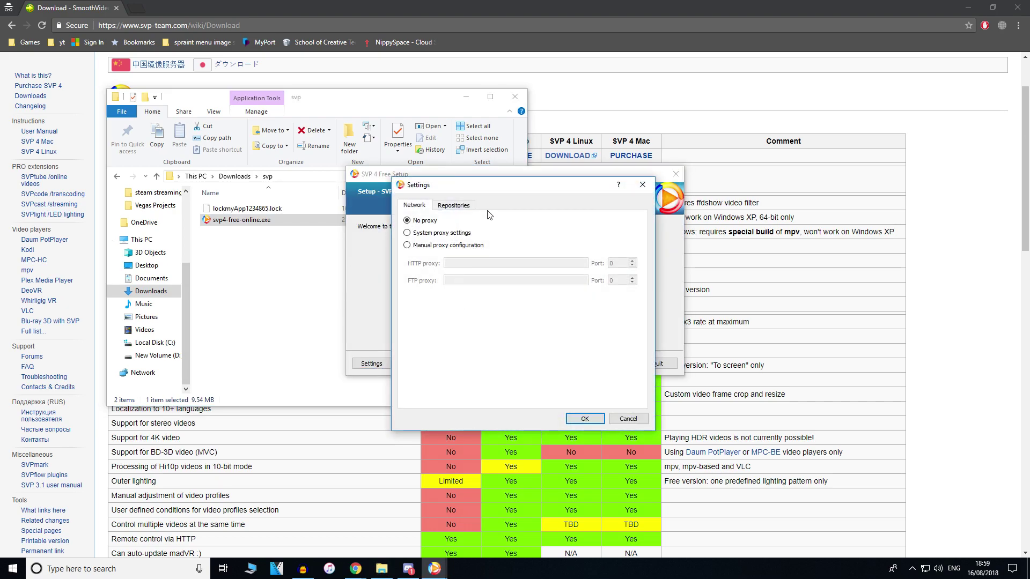
{"action": "left_click", "coordinate": [465, 207]}
{"action": "left_click", "coordinate": [419, 206]}
{"action": "left_click", "coordinate": [583, 418]}
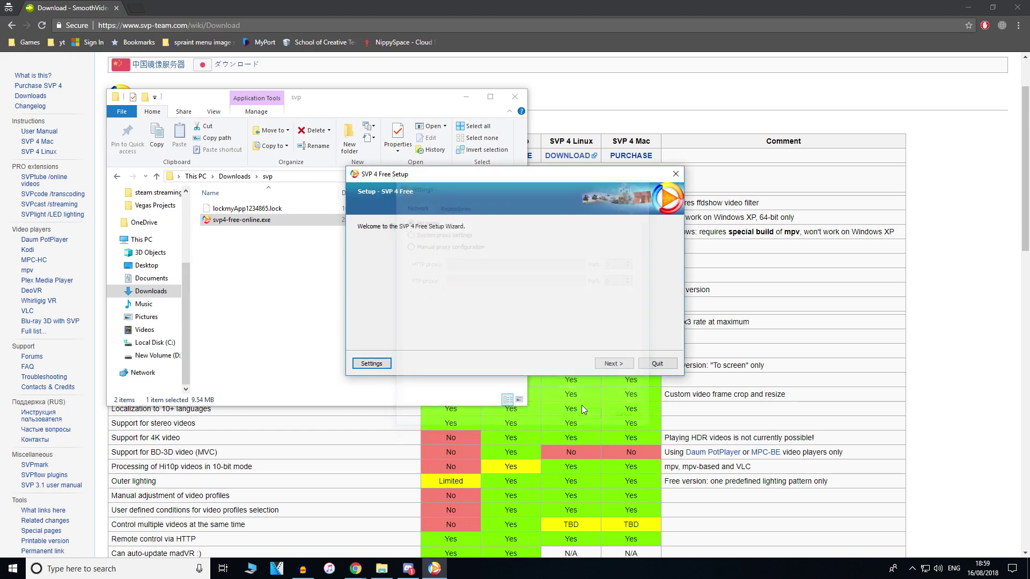
- Keep C:\Program Files (x86)\SVP 4 as the installation folder and toggle DirectShow based (64-bit) in the supported video players
{"action": "left_click", "coordinate": [607, 362]}
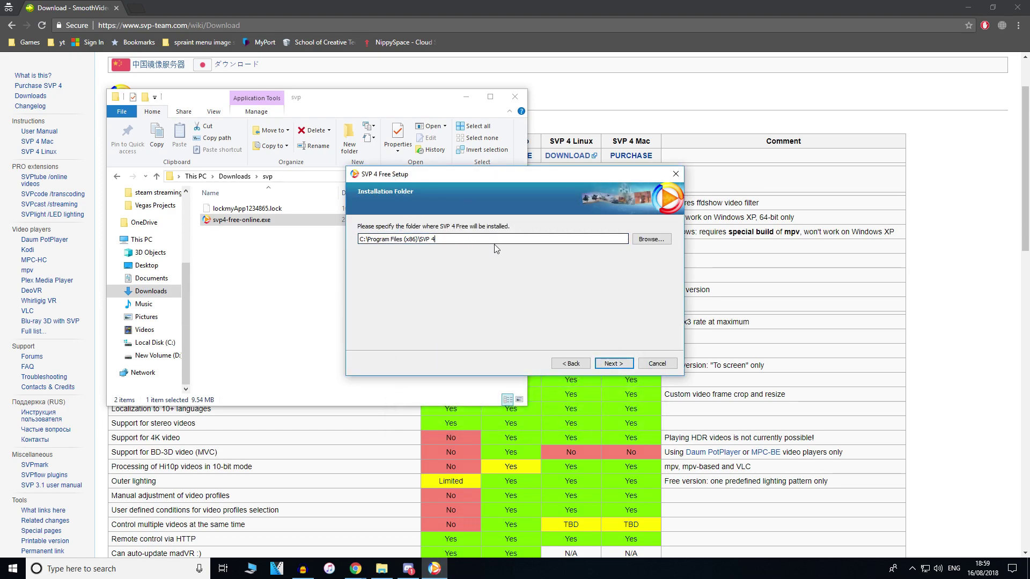
{"action": "left_click", "coordinate": [604, 365]}
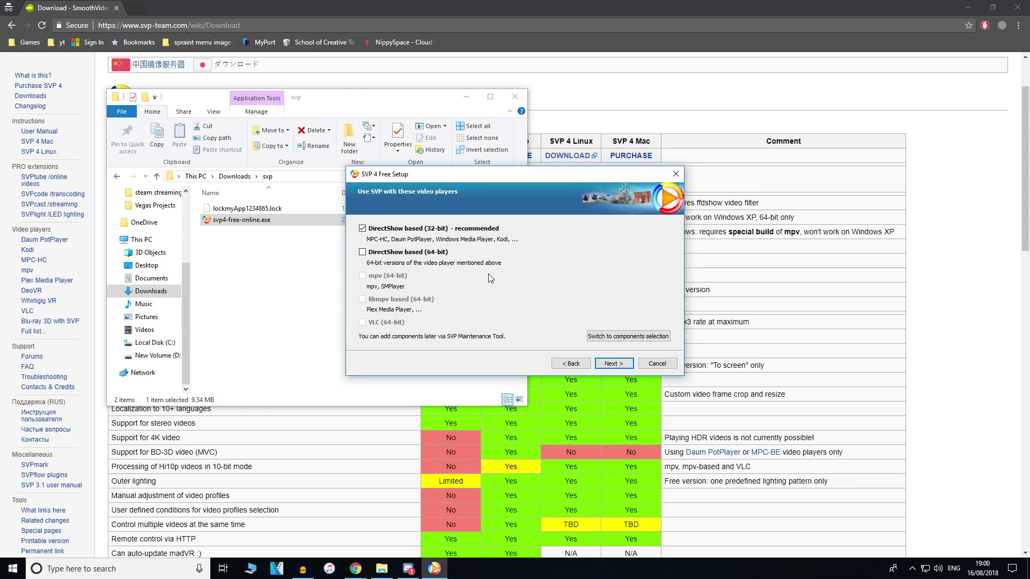
{"action": "left_click", "coordinate": [403, 253]}
{"action": "left_click", "coordinate": [608, 364]}
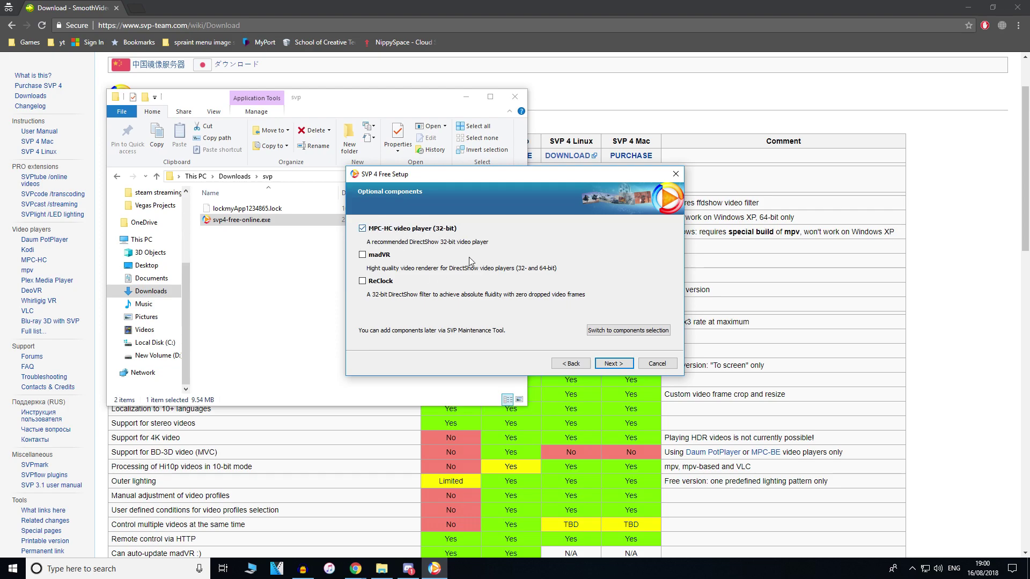
- Keep the MPC-HC video player (32-bit) component with its default additional options and accept the SVP 4 Free license
{"action": "left_click", "coordinate": [619, 365]}
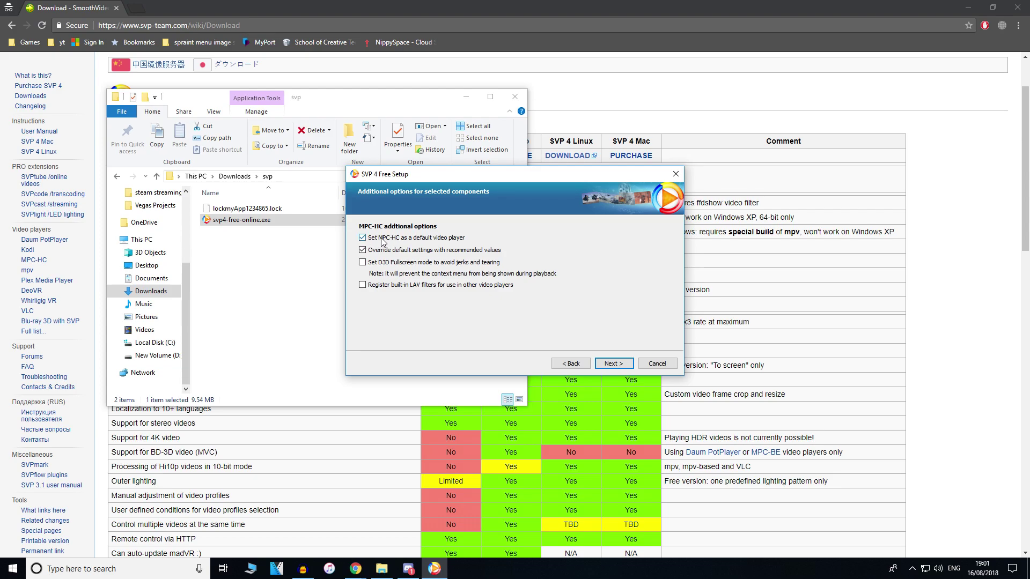
{"action": "left_click", "coordinate": [613, 364]}
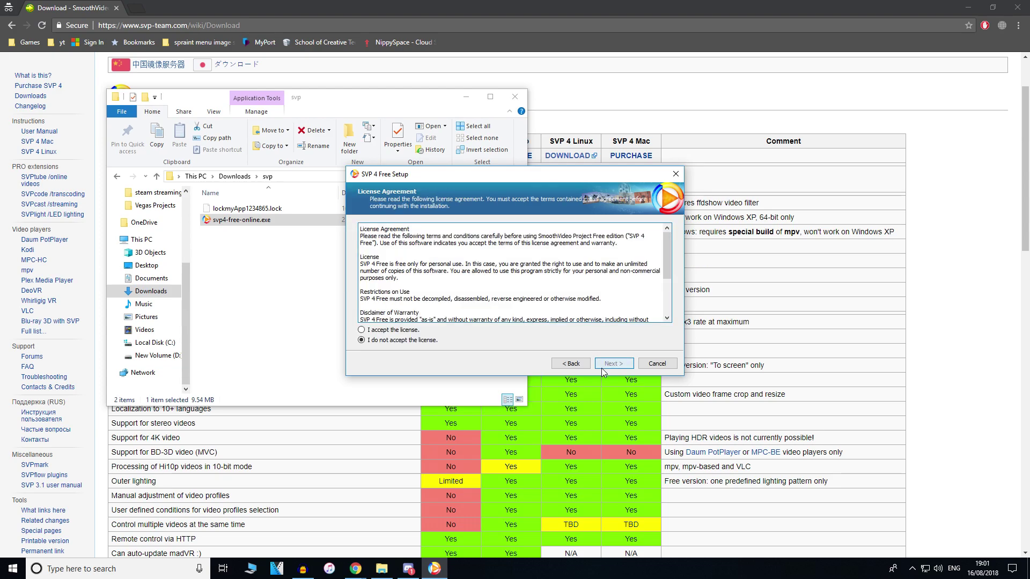
{"action": "left_click", "coordinate": [400, 332]}
{"action": "left_click", "coordinate": [614, 363]}
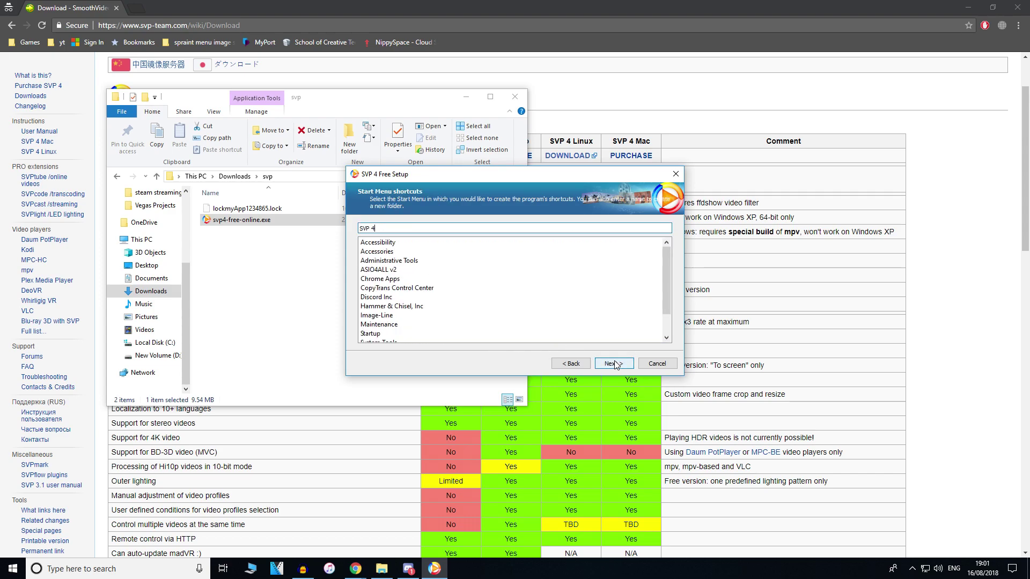
- Keep SVP 4 as the Start Menu folder and start the installation, allowing svp4-free-online.exe to make changes to the device
{"action": "left_click", "coordinate": [621, 365]}
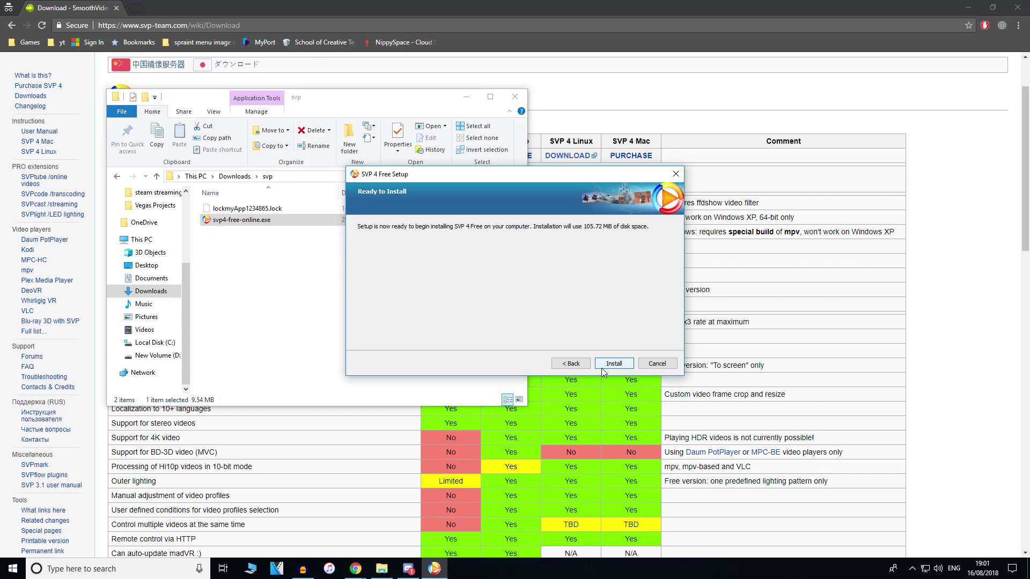
{"action": "left_click", "coordinate": [615, 363]}
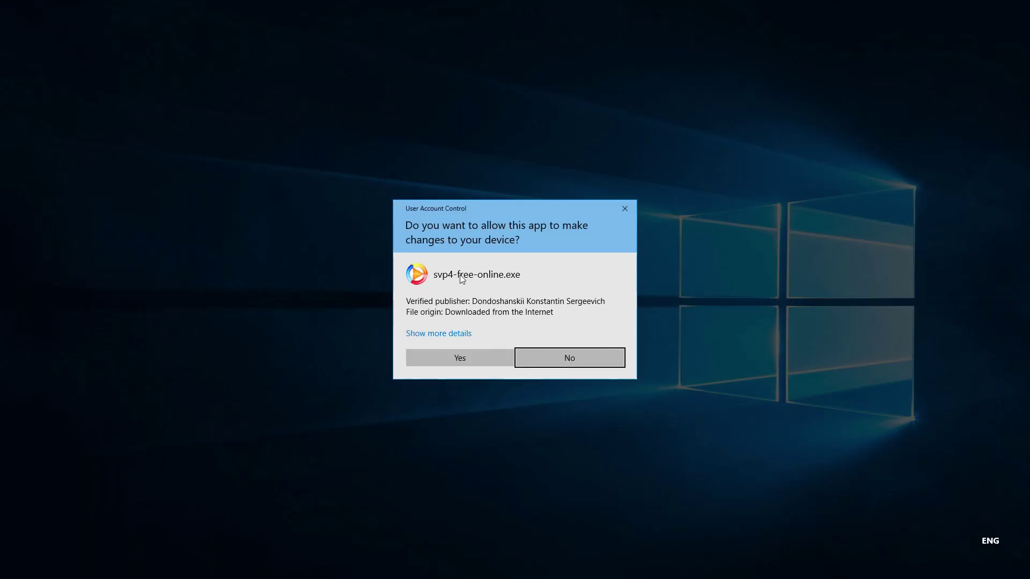
{"action": "left_click", "coordinate": [457, 357]}
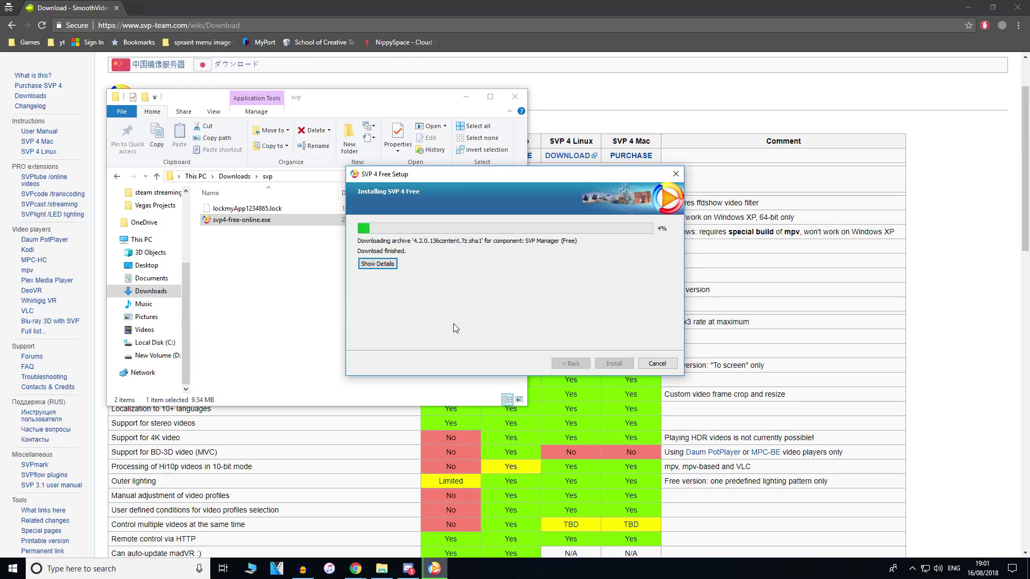
{"action": "left_click", "coordinate": [297, 317]}
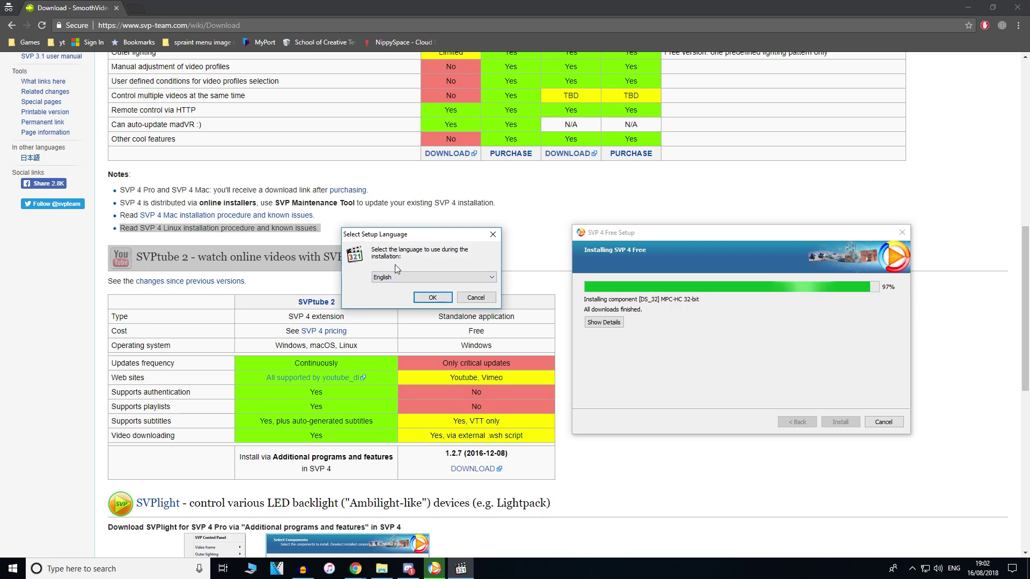
- Install MPC-HC with English as the setup language, its license accepted, and the default folder, components and shortcuts
{"action": "key", "text": "Return"}
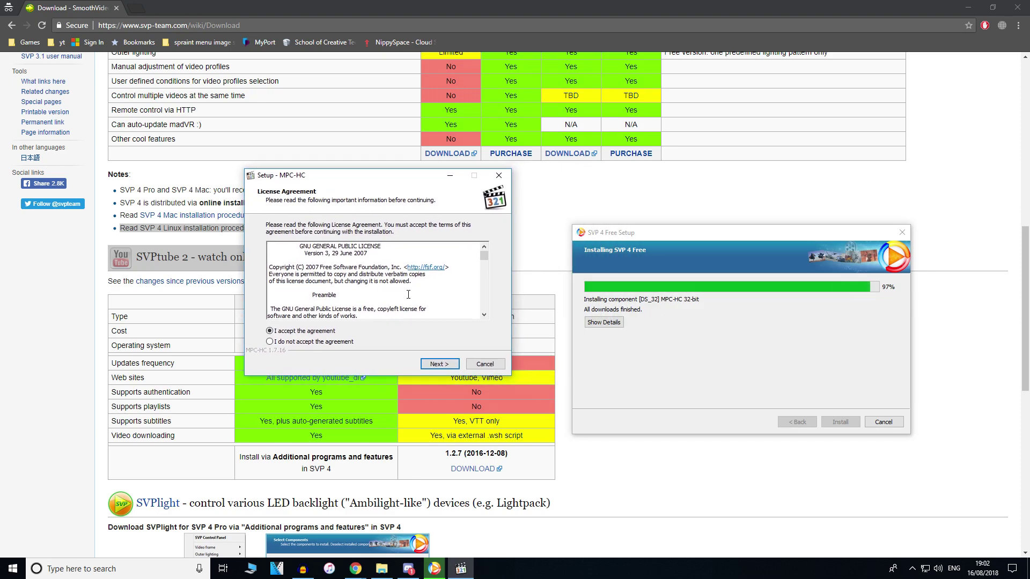
{"action": "left_click", "coordinate": [439, 360]}
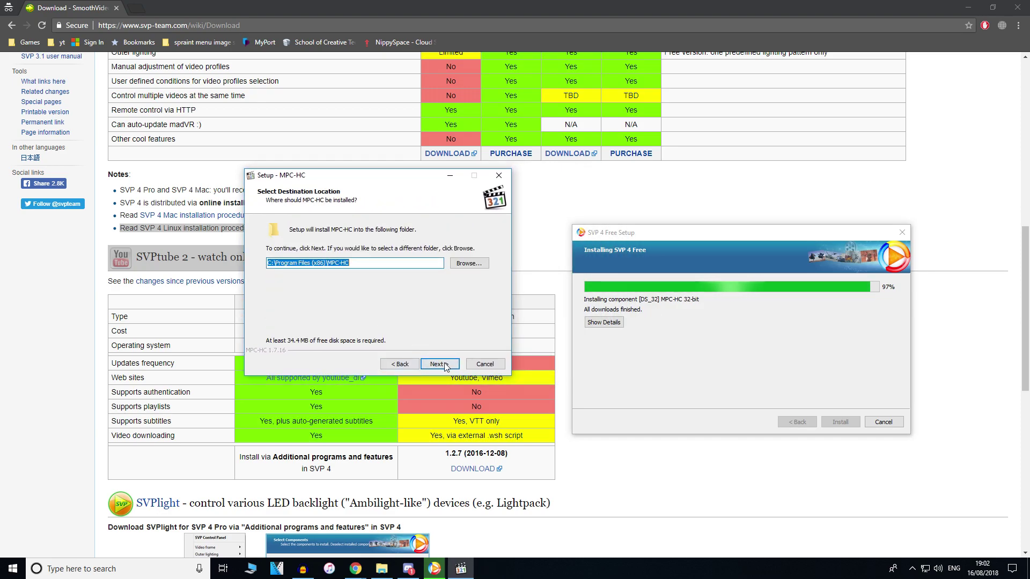
{"action": "left_click", "coordinate": [438, 363]}
{"action": "left_click", "coordinate": [438, 364]}
{"action": "left_click", "coordinate": [444, 365]}
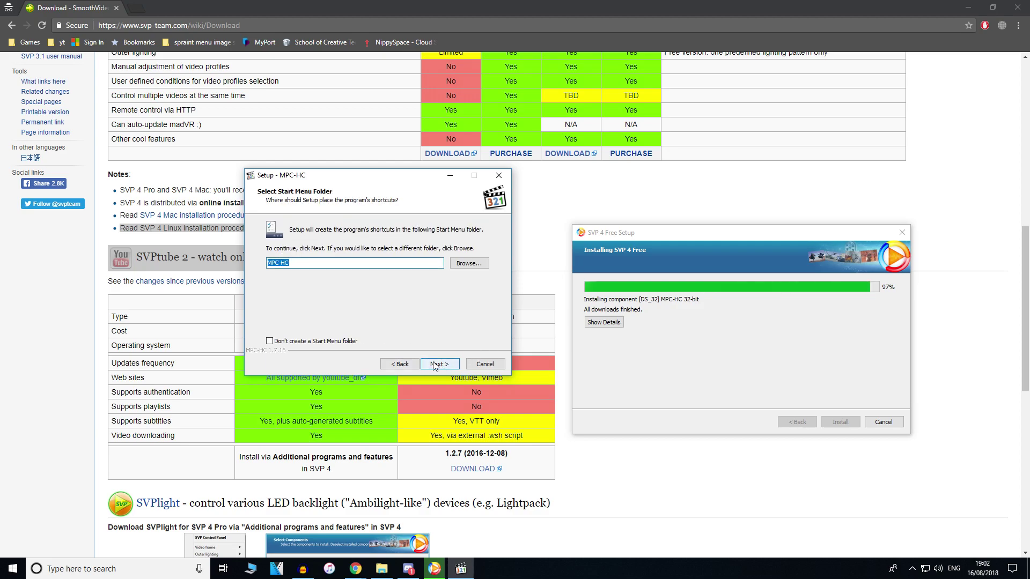
{"action": "left_click", "coordinate": [438, 363]}
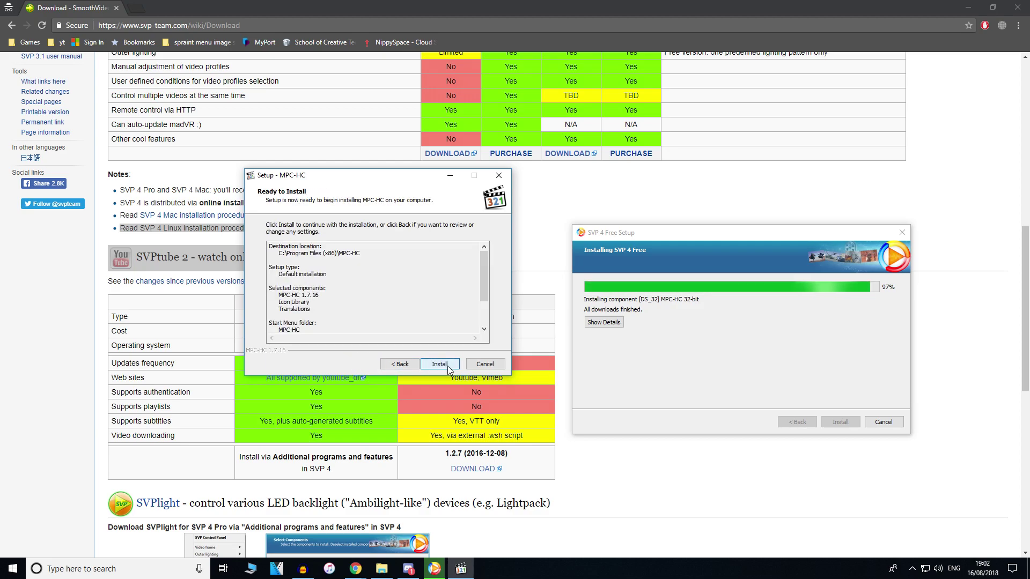
{"action": "left_click", "coordinate": [441, 365]}
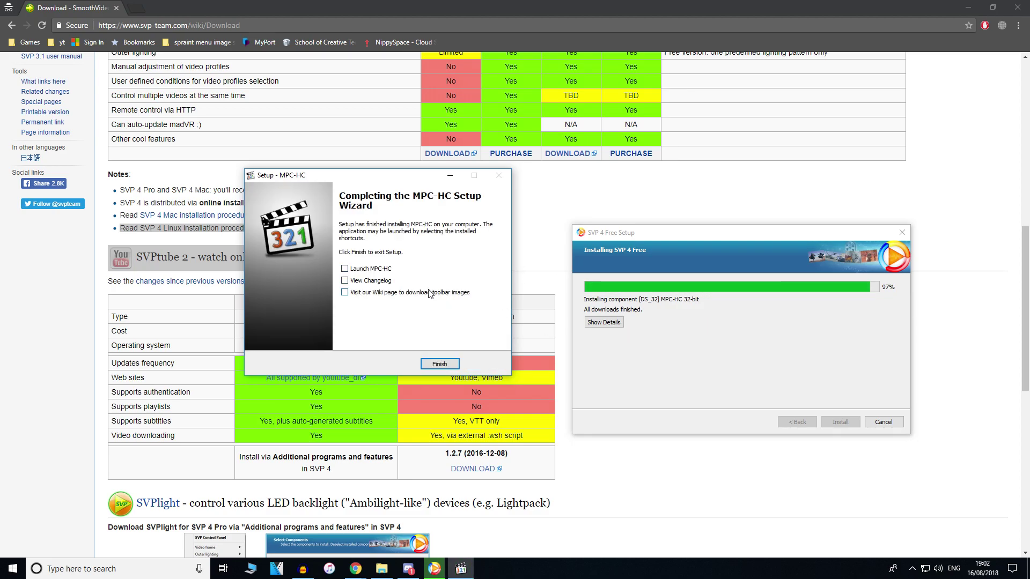
{"action": "left_click", "coordinate": [439, 363]}
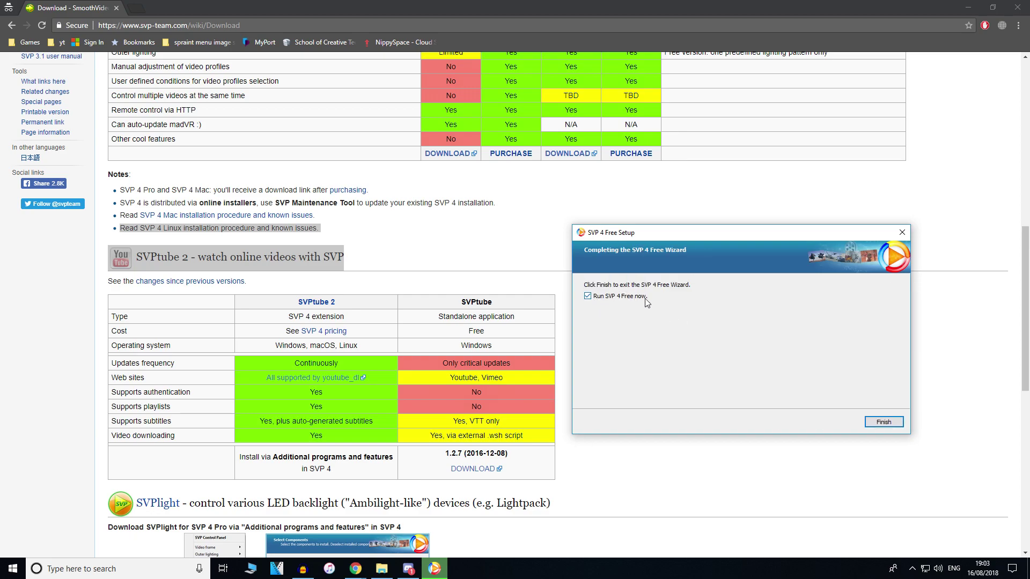
- Finish the SVP 4 Free setup with the program set to run now, and start its system performance assessment
{"action": "left_click", "coordinate": [883, 423]}
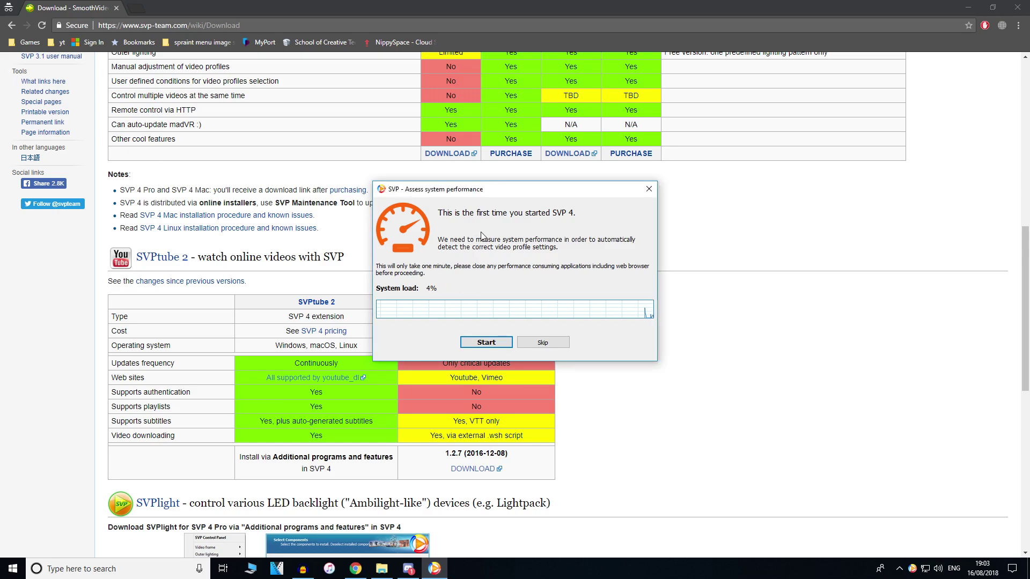
{"action": "left_click", "coordinate": [486, 343]}
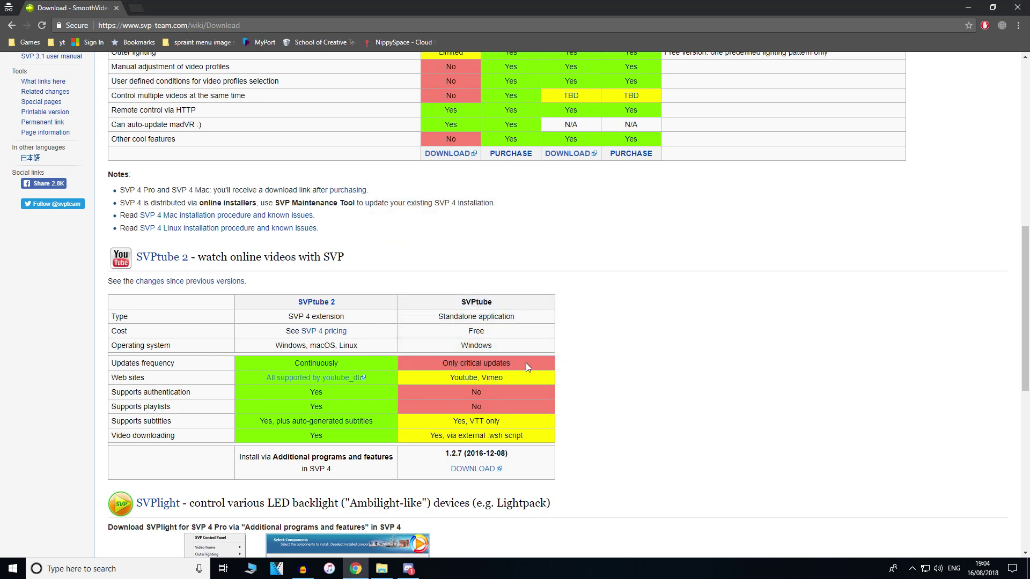
- Bring up the SVP Control Panel from the hidden background programs
{"action": "left_click", "coordinate": [914, 569]}
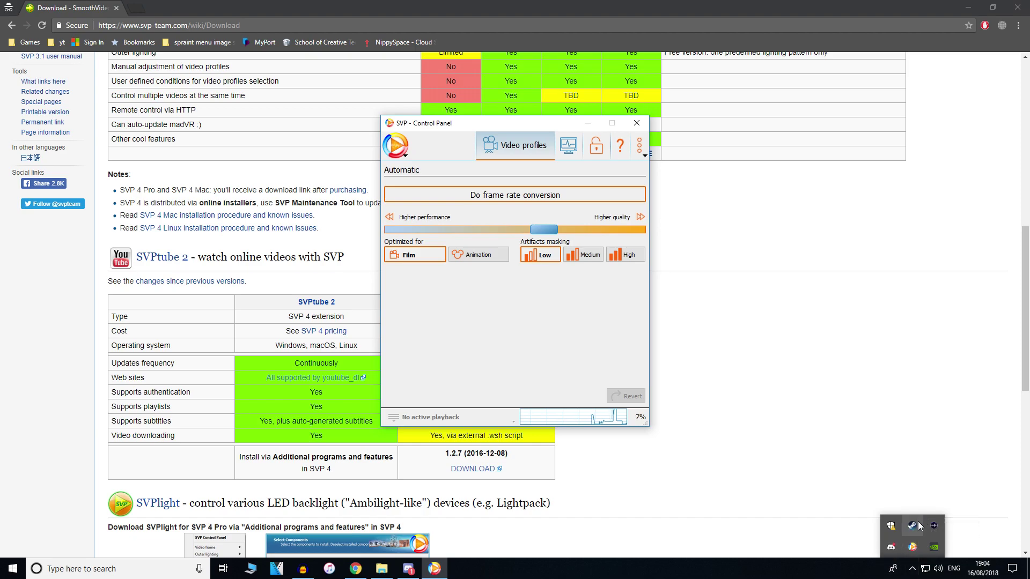
{"action": "left_click", "coordinate": [914, 569]}
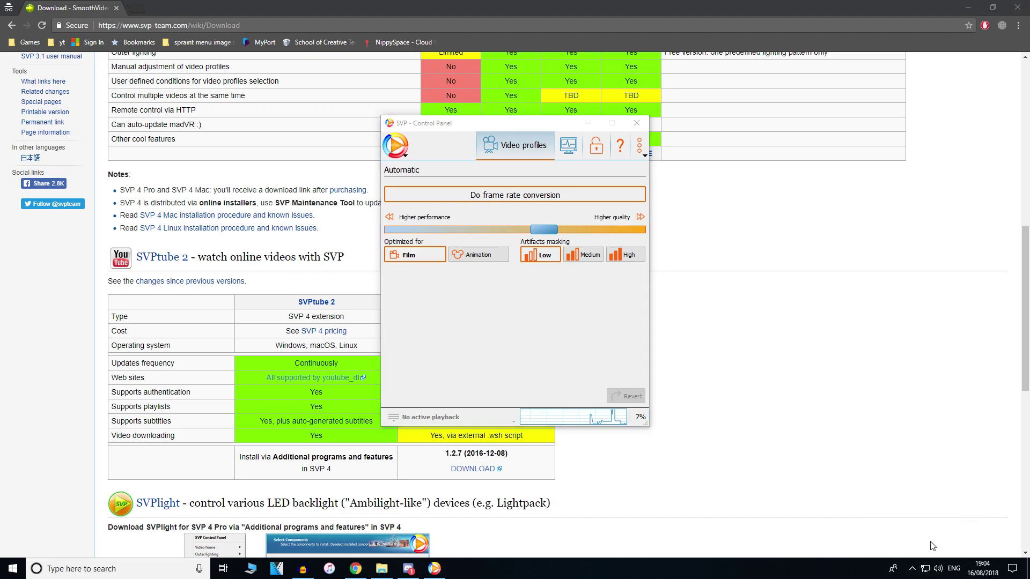
- Check SVP's performance monitor and bring the full application settings list back up
{"action": "left_click", "coordinate": [913, 568]}
{"action": "left_click", "coordinate": [625, 336]}
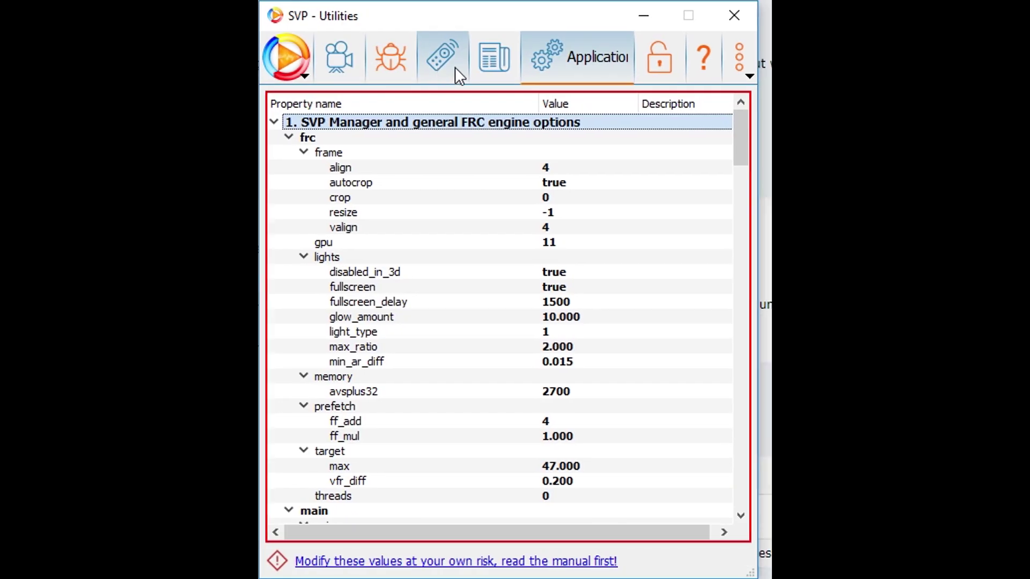
{"action": "left_click", "coordinate": [700, 69]}
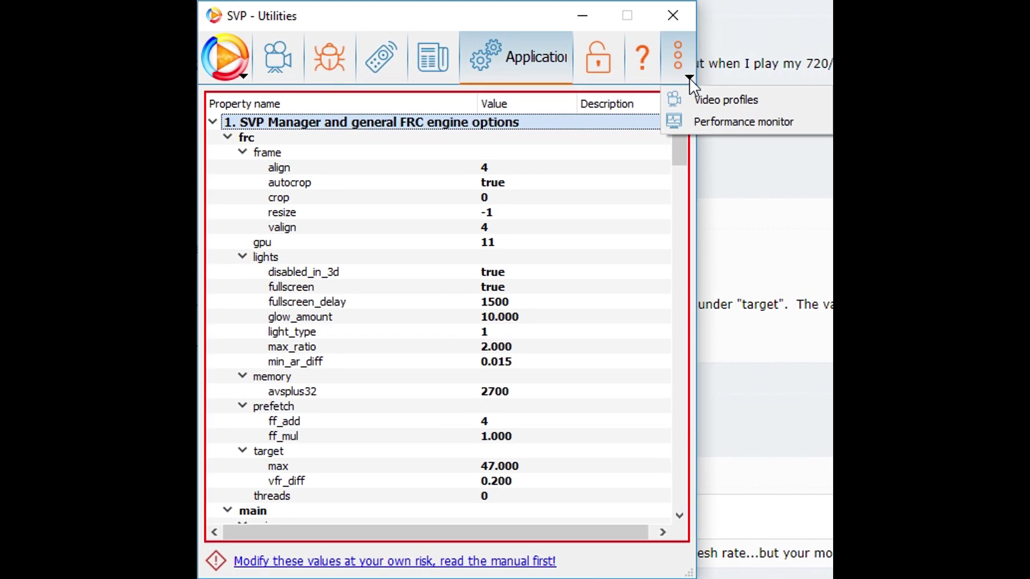
{"action": "left_click", "coordinate": [692, 122]}
{"action": "left_click", "coordinate": [678, 73]}
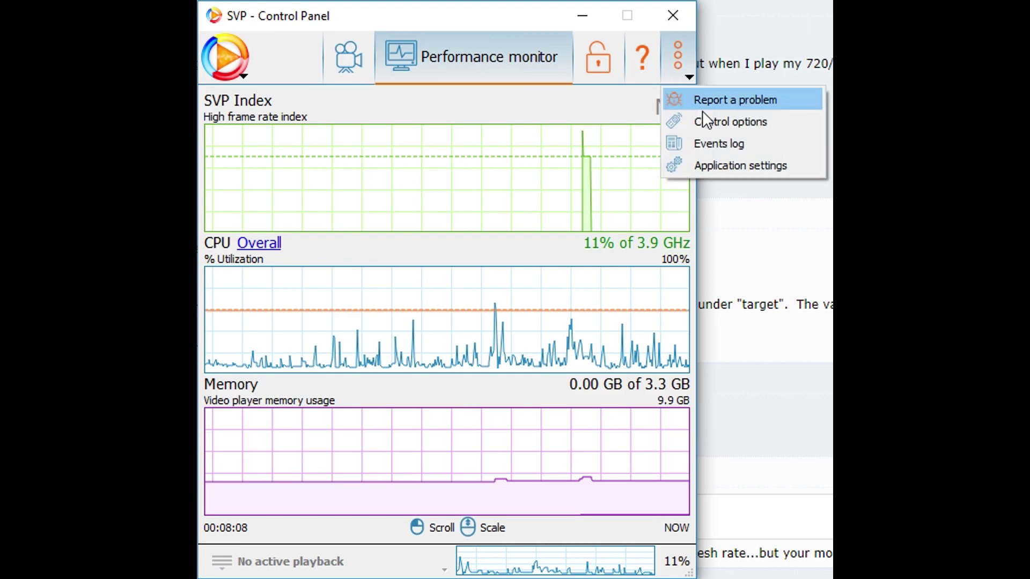
{"action": "left_click", "coordinate": [707, 167]}
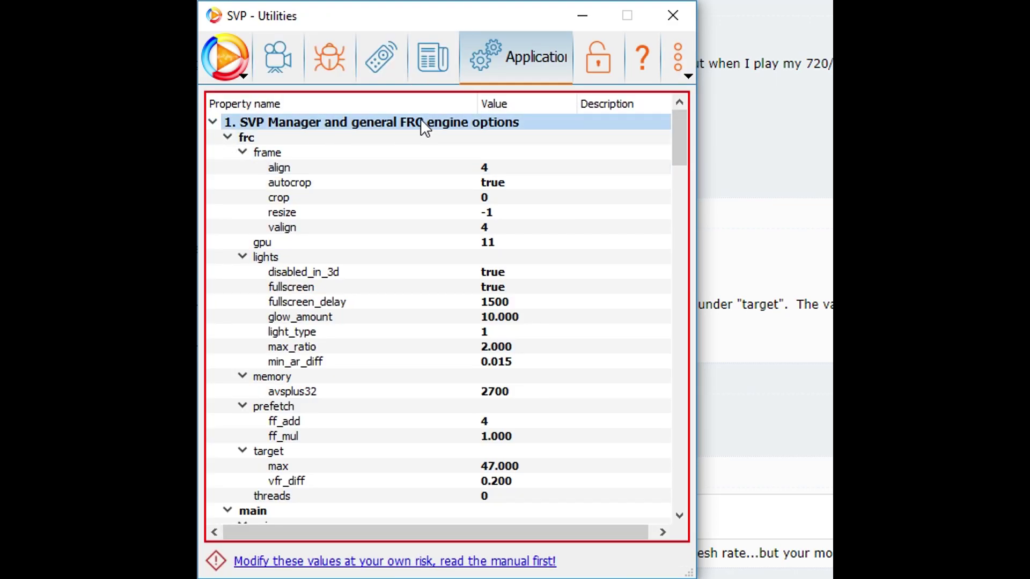
- Set the max value under frc target to 144.000 in the SVP application settings
{"action": "scroll", "coordinate": [338, 168], "scroll_direction": "down", "scroll_amount": 1}
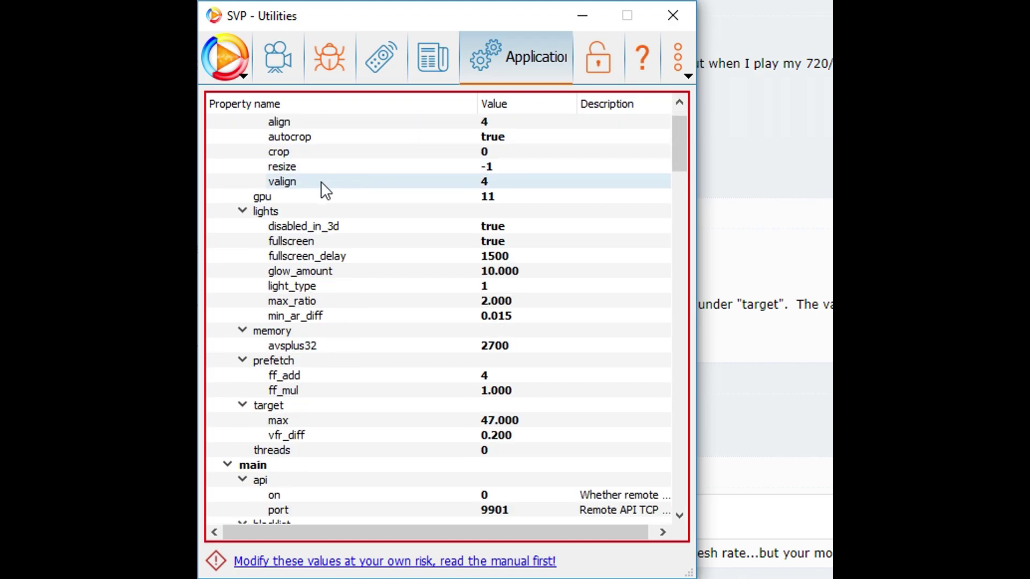
{"action": "scroll", "coordinate": [680, 161], "scroll_direction": "up", "scroll_amount": 1}
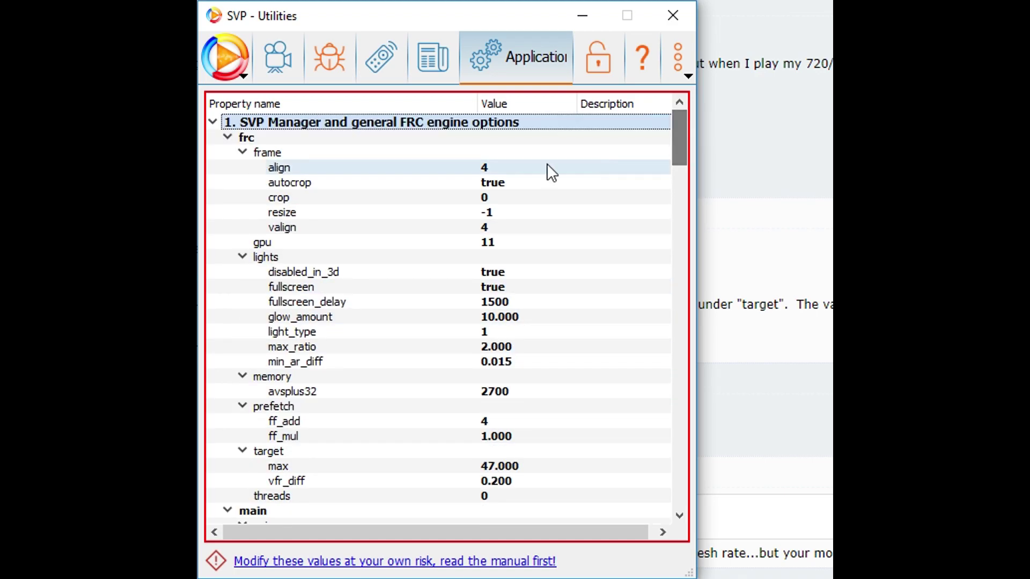
{"action": "left_click", "coordinate": [496, 468]}
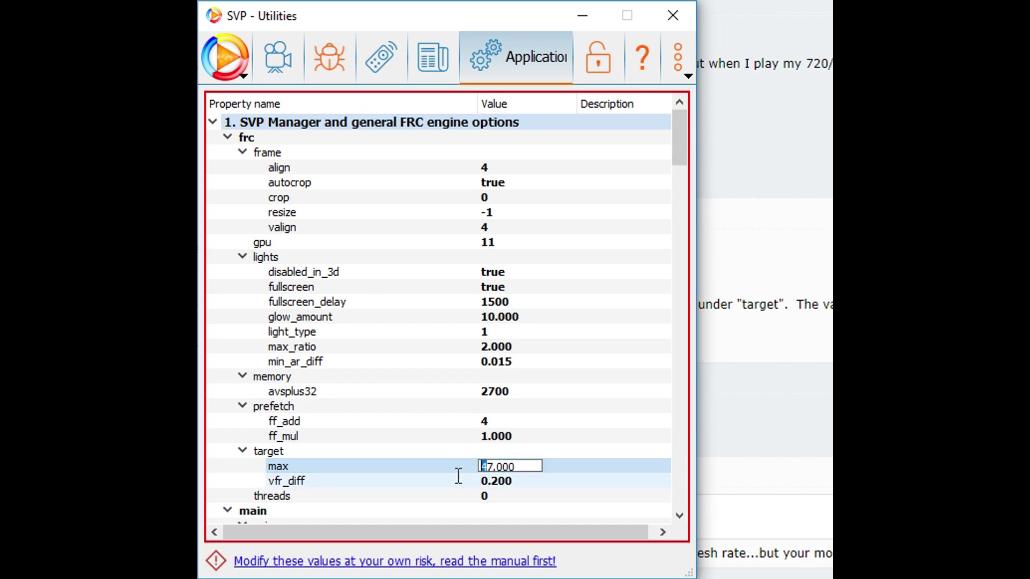
{"action": "left_click_drag", "start_coordinate": [480, 467], "coordinate": [488, 462]}
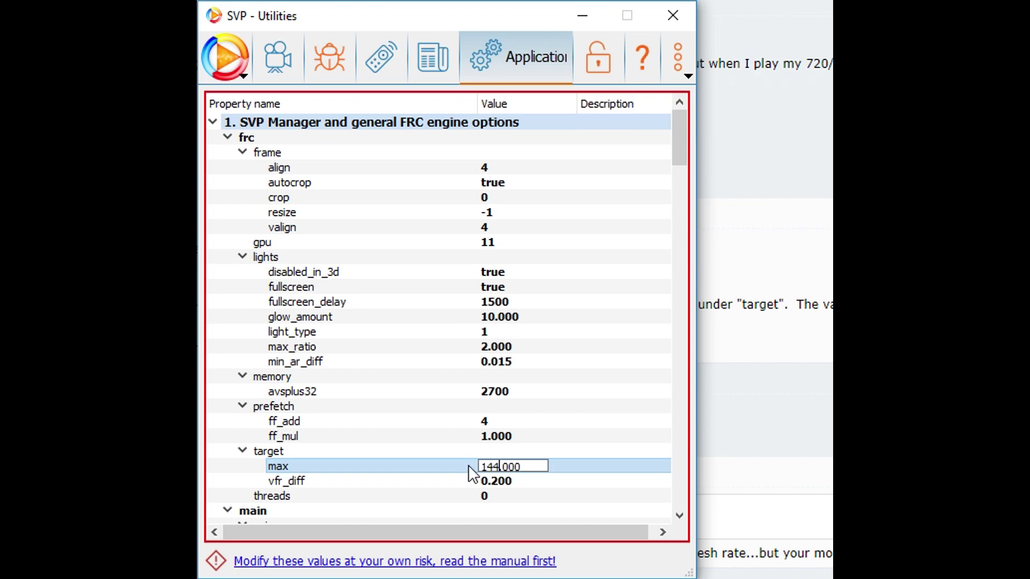
{"action": "left_click", "coordinate": [489, 483]}
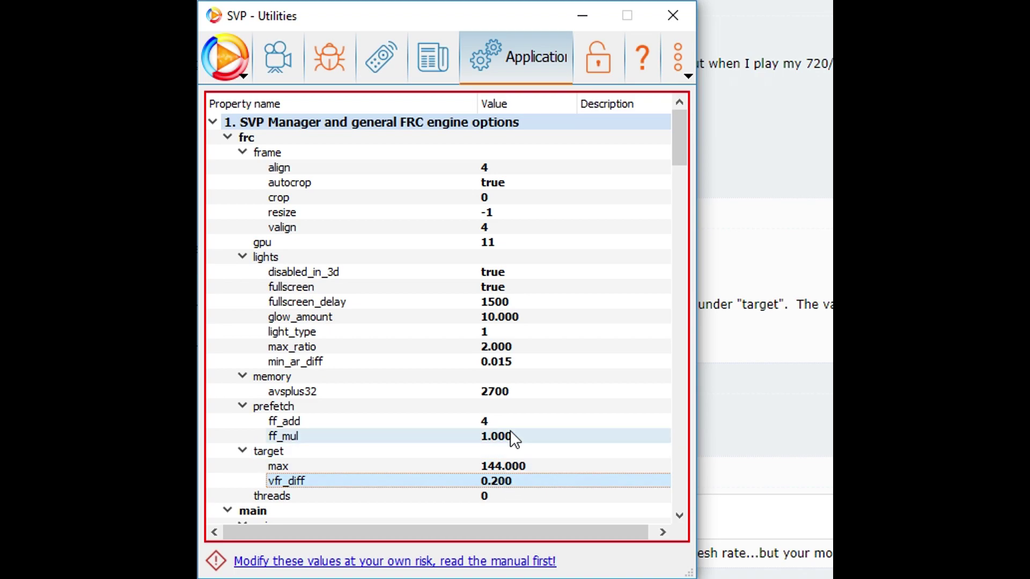
- Play Overwatch 2018.07.06 - 21.09.30.02.mp4 in MPC-HC and watch it full screen
{"action": "key", "text": "alt+Tab"}
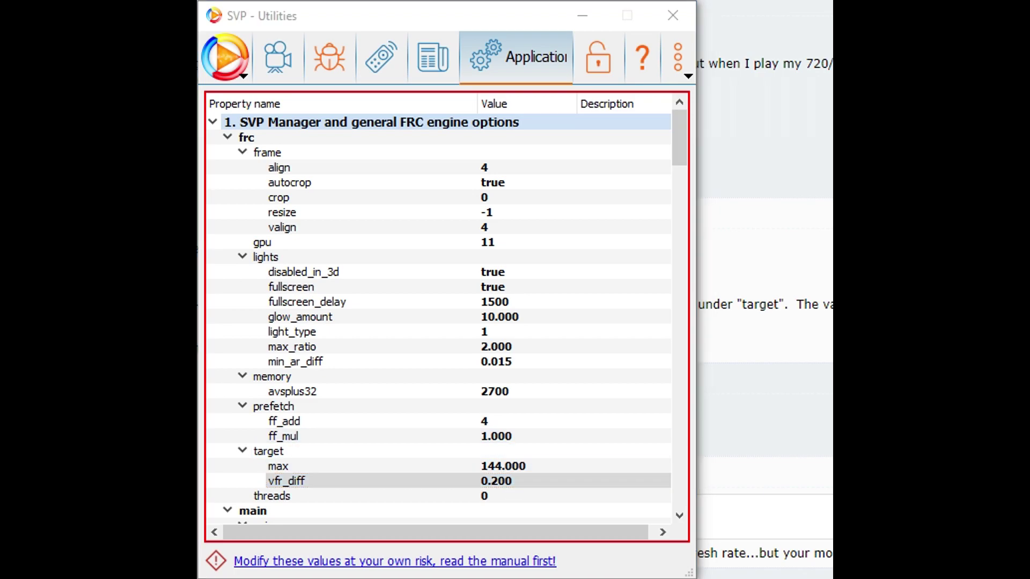
{"action": "key", "text": "alt+Tab"}
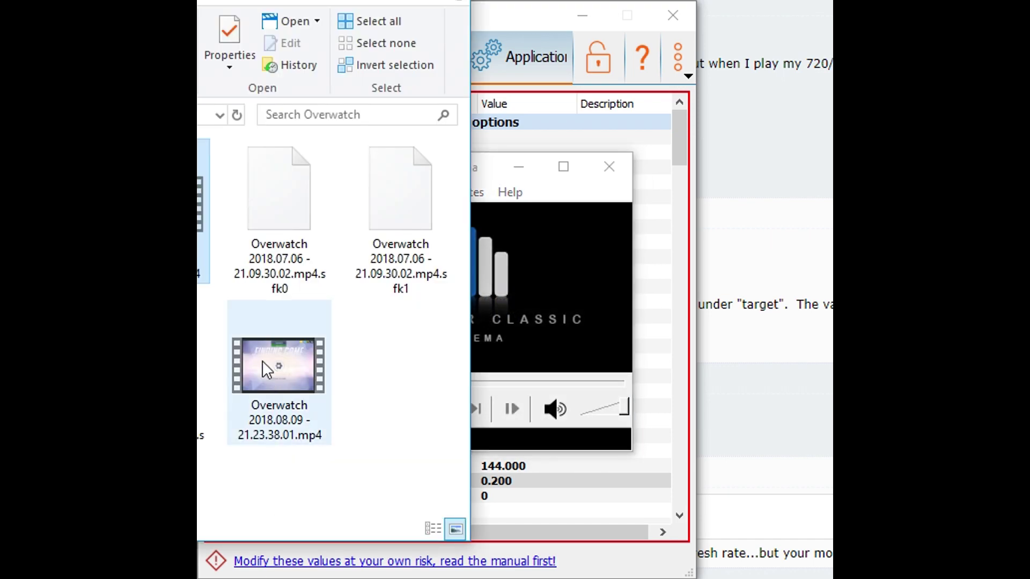
{"action": "left_click", "coordinate": [497, 322]}
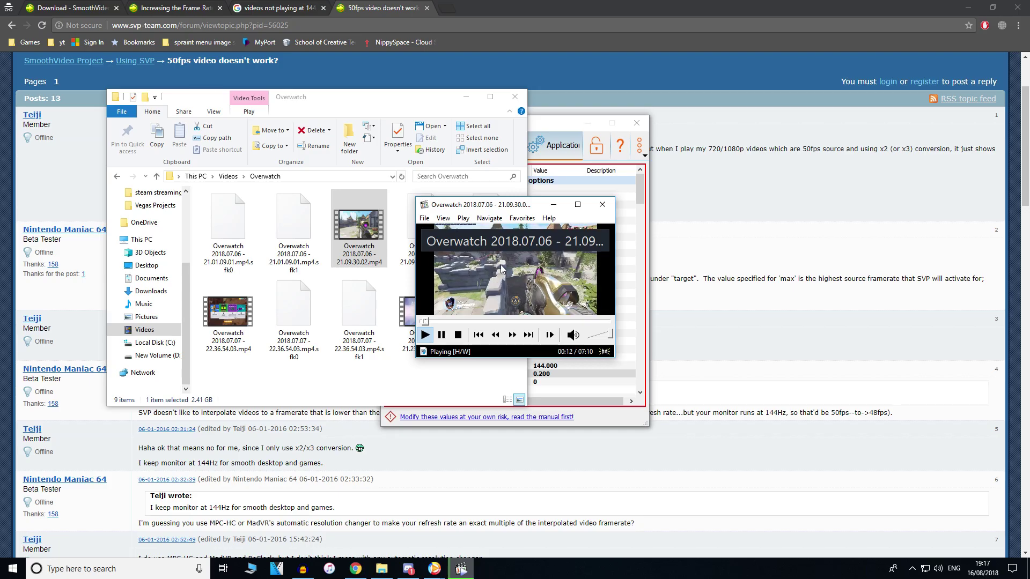
{"action": "double_click", "coordinate": [469, 306]}
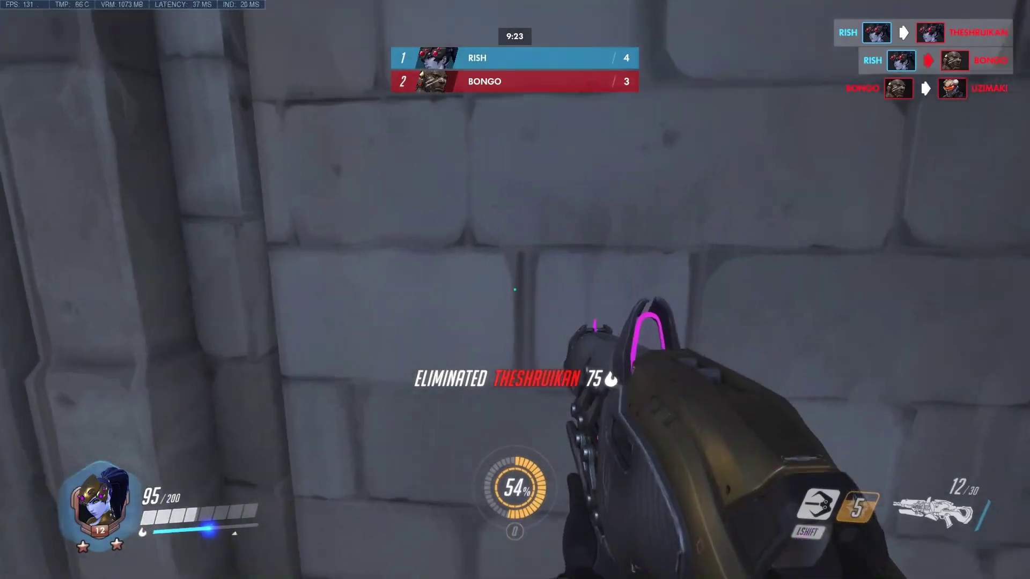
- Return to the SVP download page, save standalone SVPtube as svptube-1.2.7 (1).zip in the svp downloads folder, and show it there
{"action": "key", "text": "alt+Tab"}
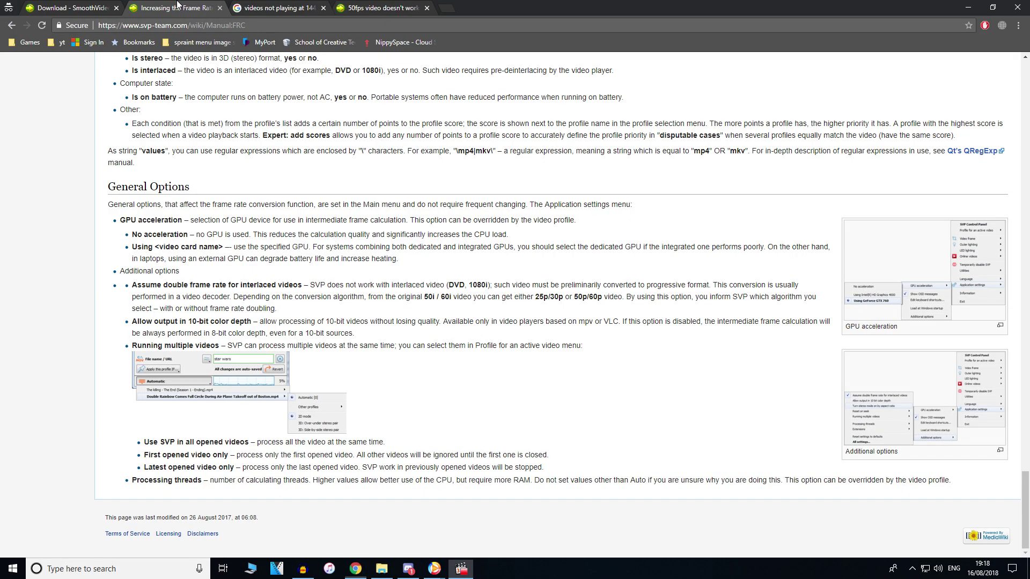
{"action": "key", "text": "ctrl+shift+Tab"}
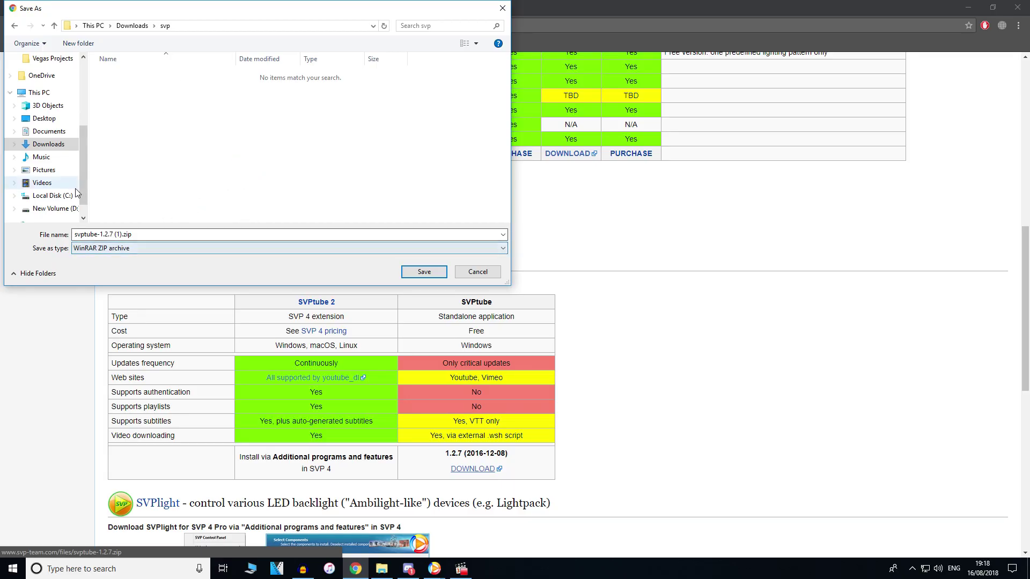
{"action": "scroll", "coordinate": [75, 188], "scroll_direction": "down", "scroll_amount": 2}
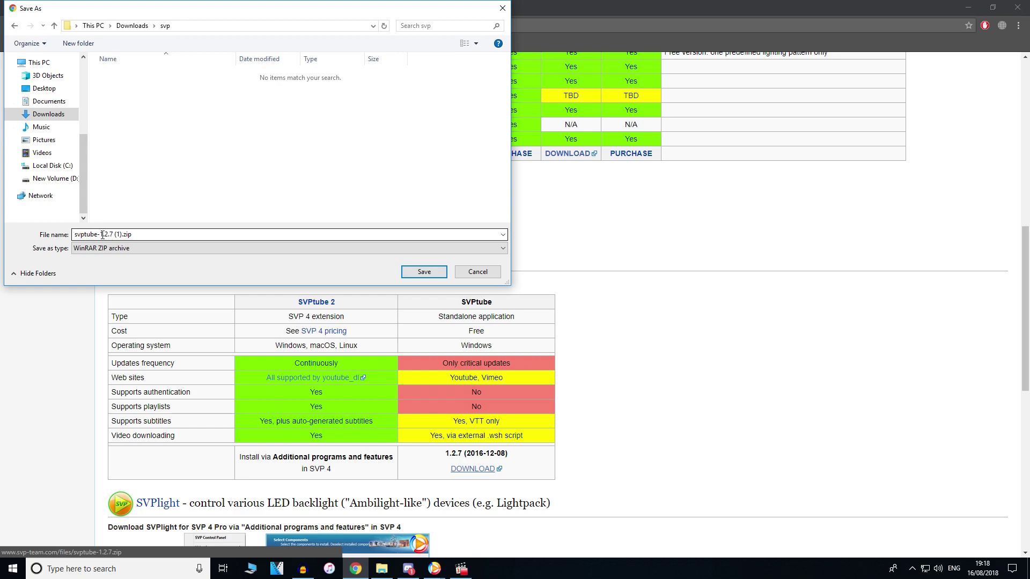
{"action": "key", "text": "Return"}
{"action": "right_click", "coordinate": [94, 545]}
{"action": "left_click", "coordinate": [129, 510]}
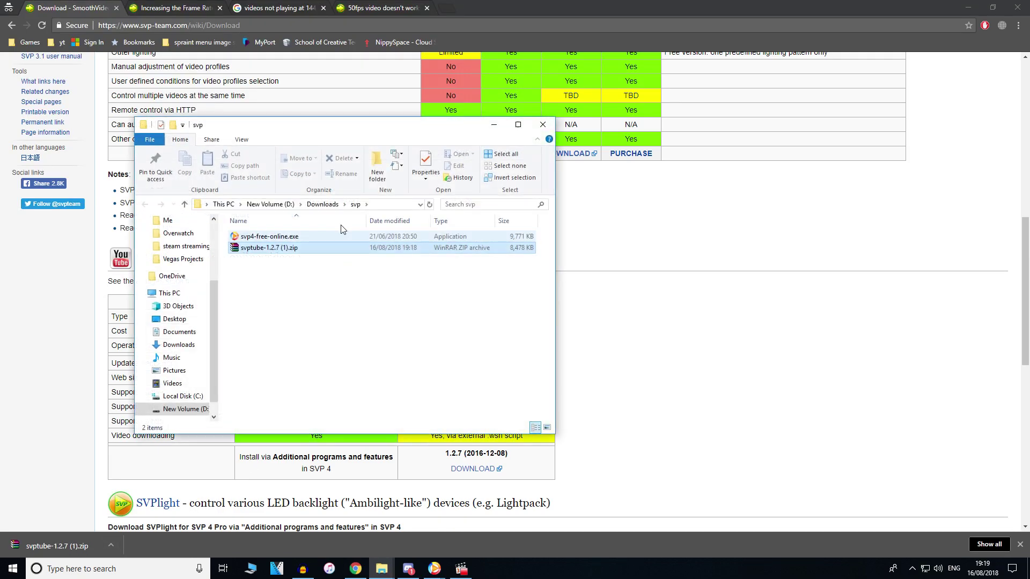
- Extract svptube-1.2.7 (1).zip into its own folder, look through the extracted files, and return to the level containing the svptube-1.2.7 folder
{"action": "right_click", "coordinate": [274, 255]}
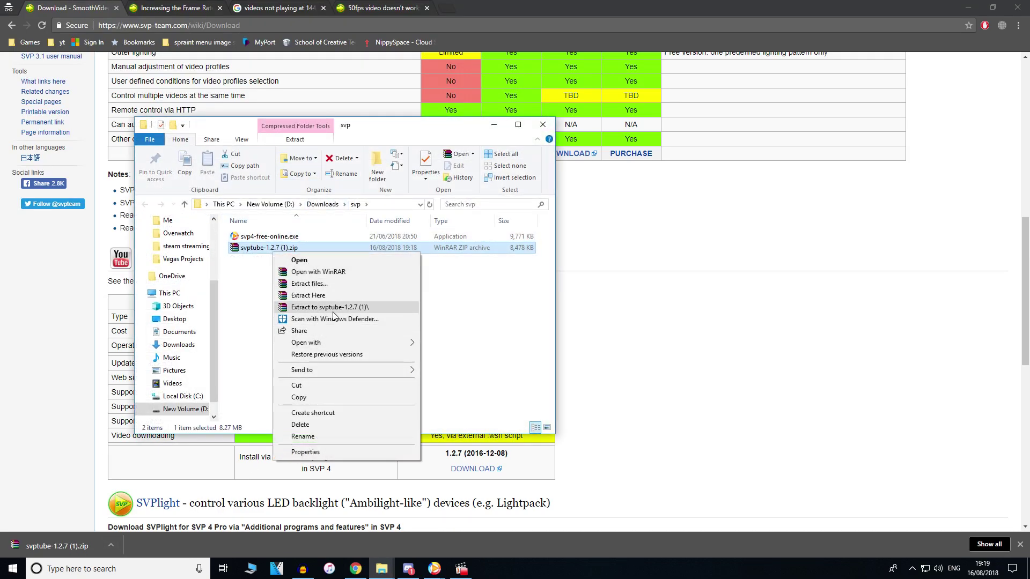
{"action": "left_click", "coordinate": [309, 310]}
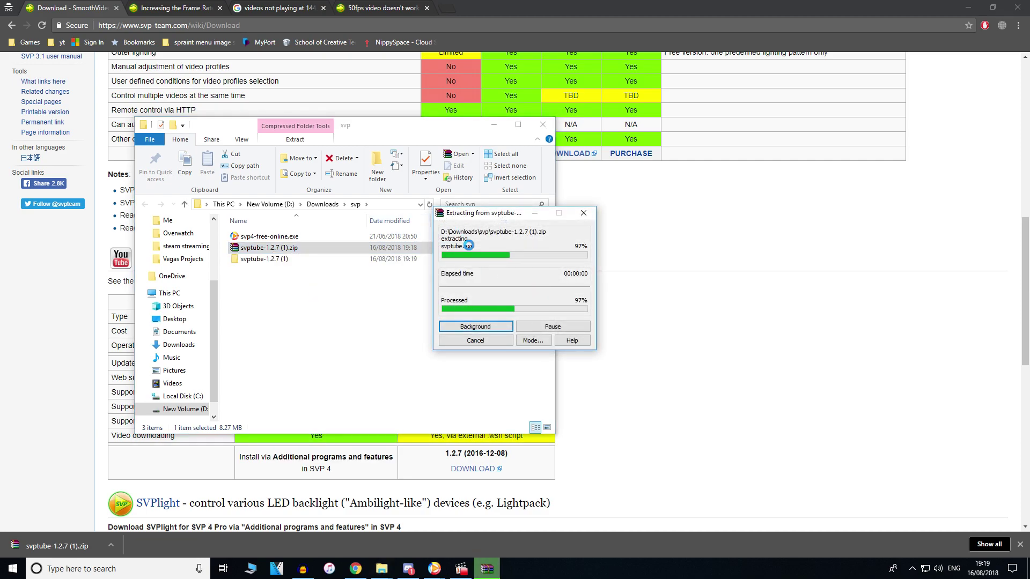
{"action": "double_click", "coordinate": [265, 237]}
{"action": "double_click", "coordinate": [268, 237]}
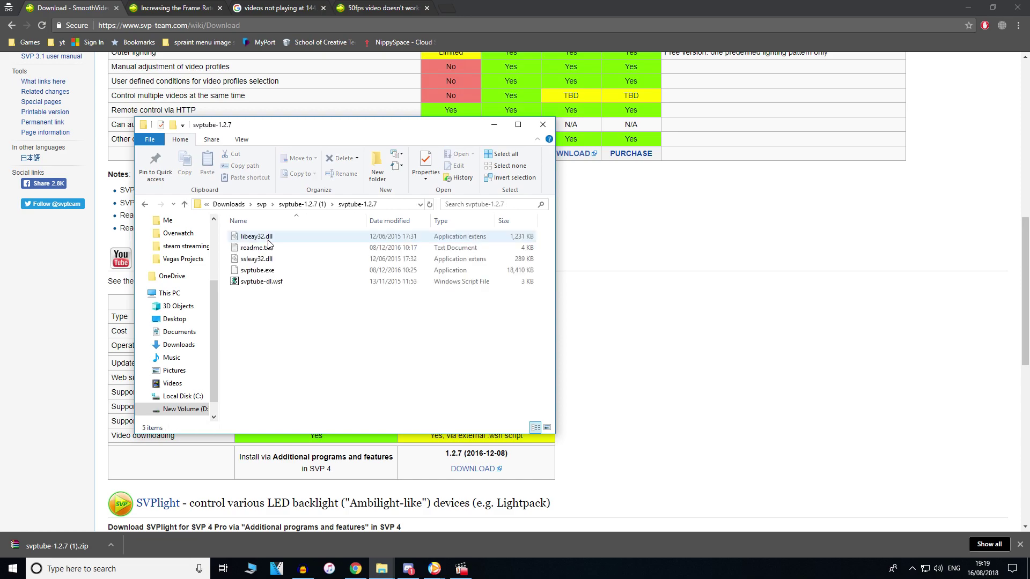
{"action": "left_click", "coordinate": [286, 204]}
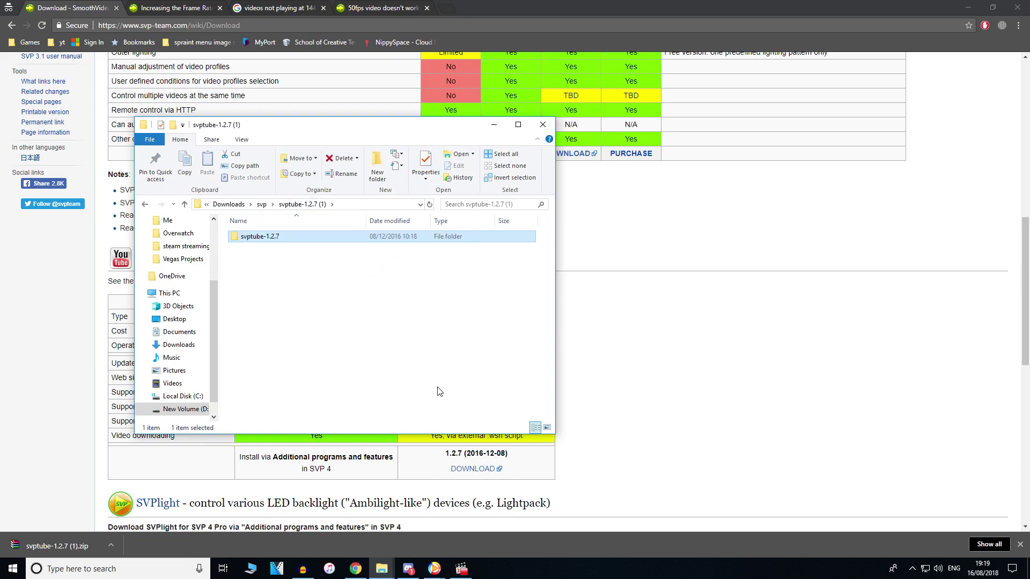
- Close the MPC-HC player and open the SVP 4 installation folder by searching Windows for svp and following SVP 4 Free Manager's file location
{"action": "left_click", "coordinate": [461, 570]}
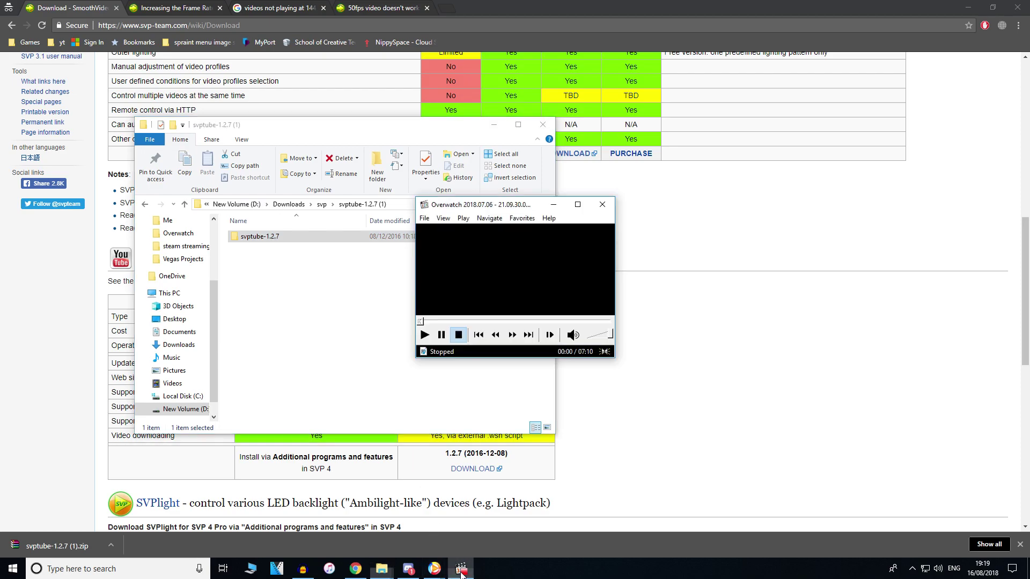
{"action": "left_click", "coordinate": [603, 205]}
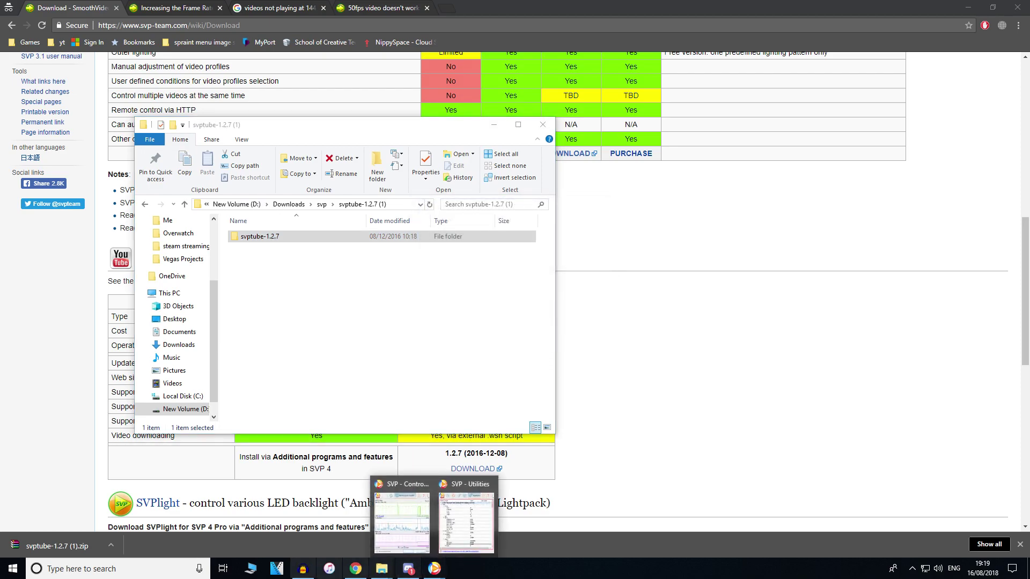
{"action": "left_click", "coordinate": [114, 569]}
{"action": "type", "text": "svp"}
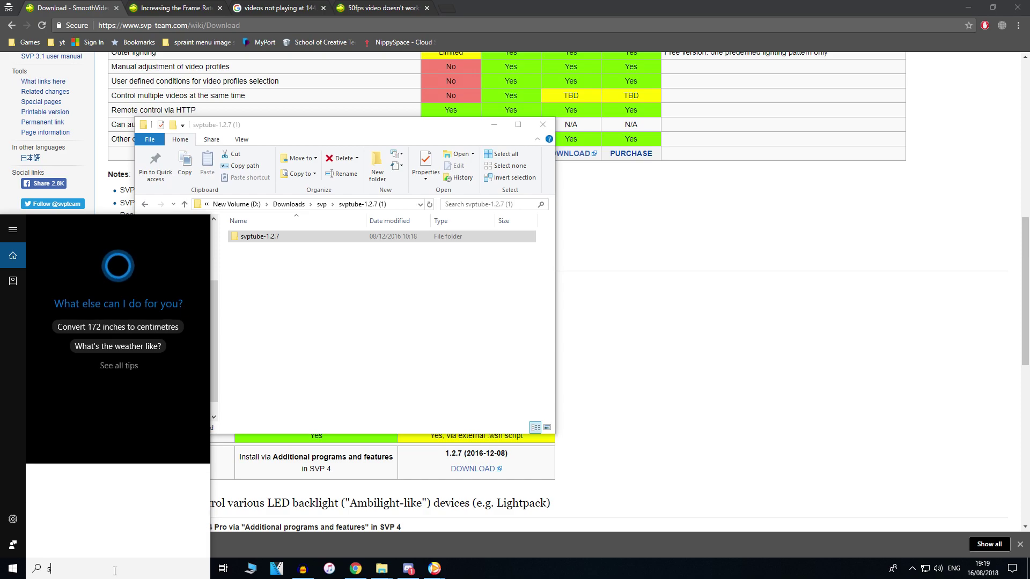
{"action": "right_click", "coordinate": [111, 281]}
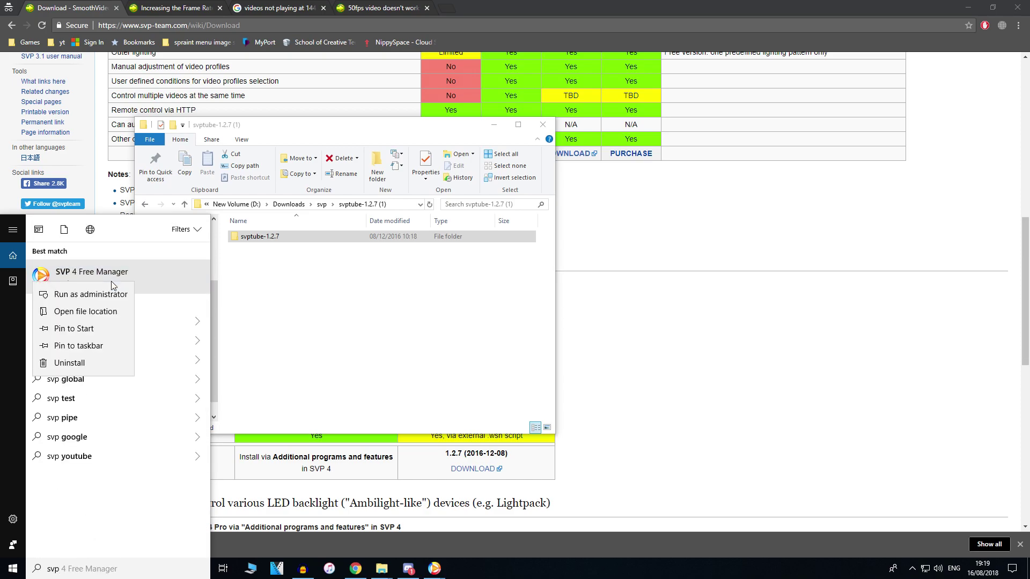
{"action": "left_click", "coordinate": [106, 318]}
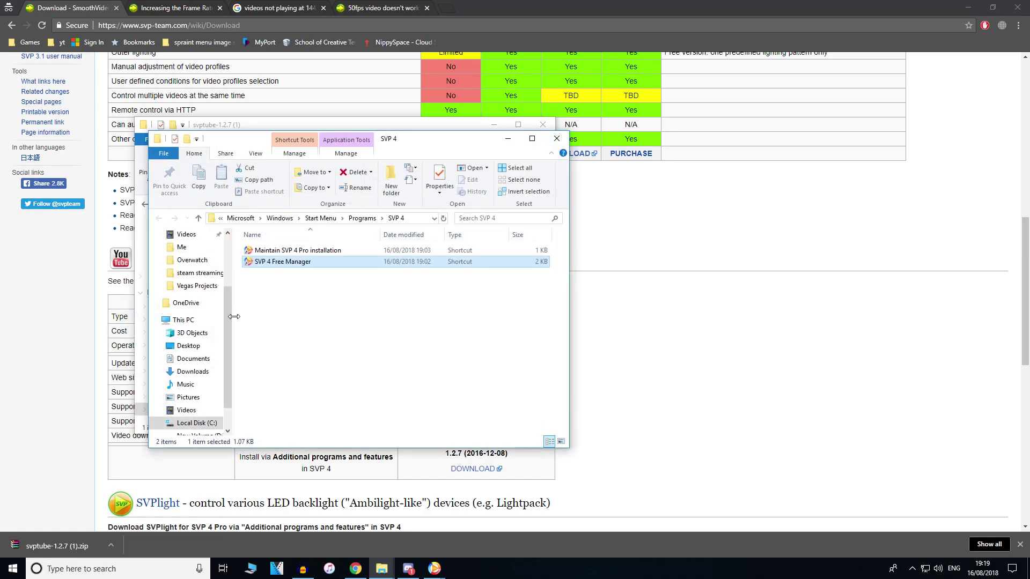
{"action": "right_click", "coordinate": [280, 266]}
{"action": "left_click", "coordinate": [294, 284]}
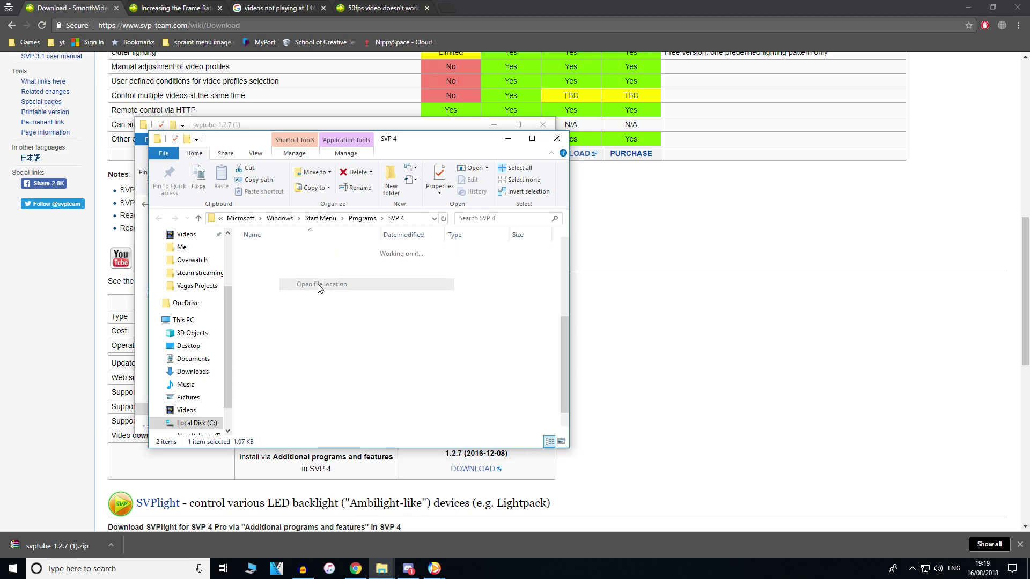
- Copy the svptube-1.2.7 folder into the SVP 4 folder under Program Files (x86), granting administrator permission
{"action": "scroll", "coordinate": [394, 349], "scroll_direction": "up", "scroll_amount": 5}
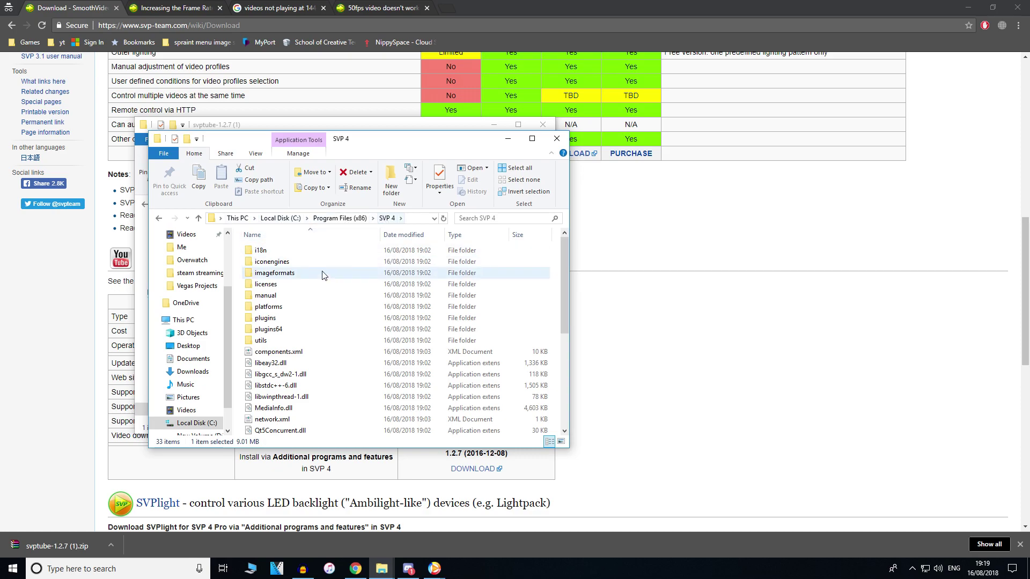
{"action": "scroll", "coordinate": [327, 279], "scroll_direction": "down", "scroll_amount": 5}
{"action": "left_click_drag", "start_coordinate": [421, 145], "coordinate": [759, 209]}
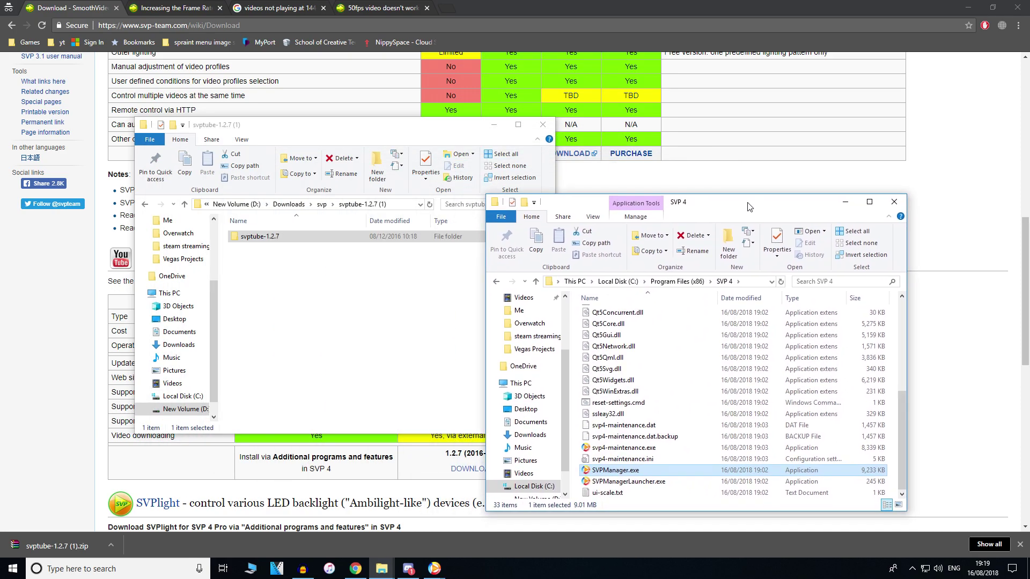
{"action": "scroll", "coordinate": [783, 332], "scroll_direction": "up", "scroll_amount": 5}
{"action": "left_click_drag", "start_coordinate": [313, 241], "coordinate": [596, 394]}
{"action": "left_click", "coordinate": [205, 216]}
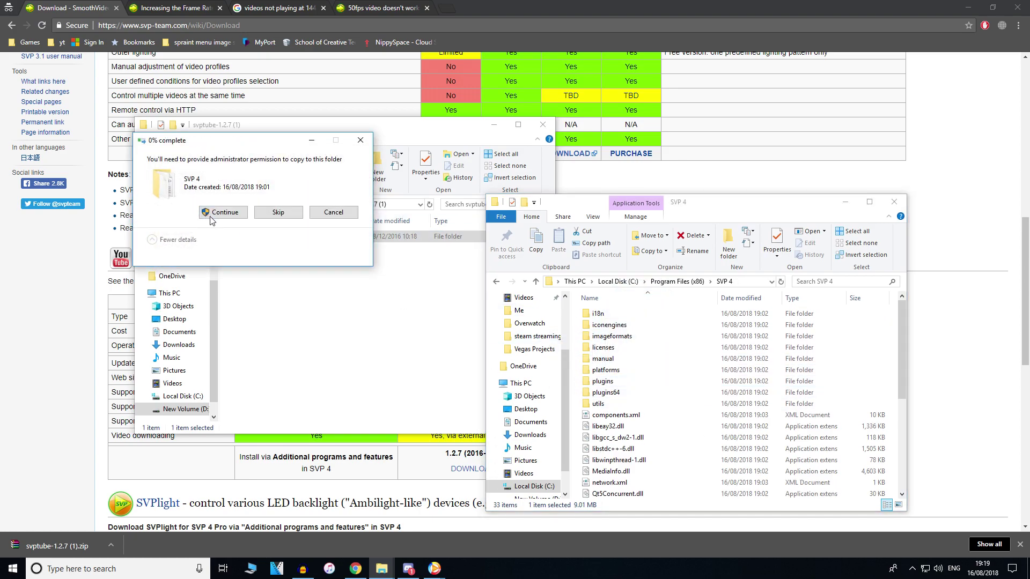
- Open the copied svptube-1.2.7 folder, minimize the download folder window, and select svptube.exe
{"action": "double_click", "coordinate": [616, 405]}
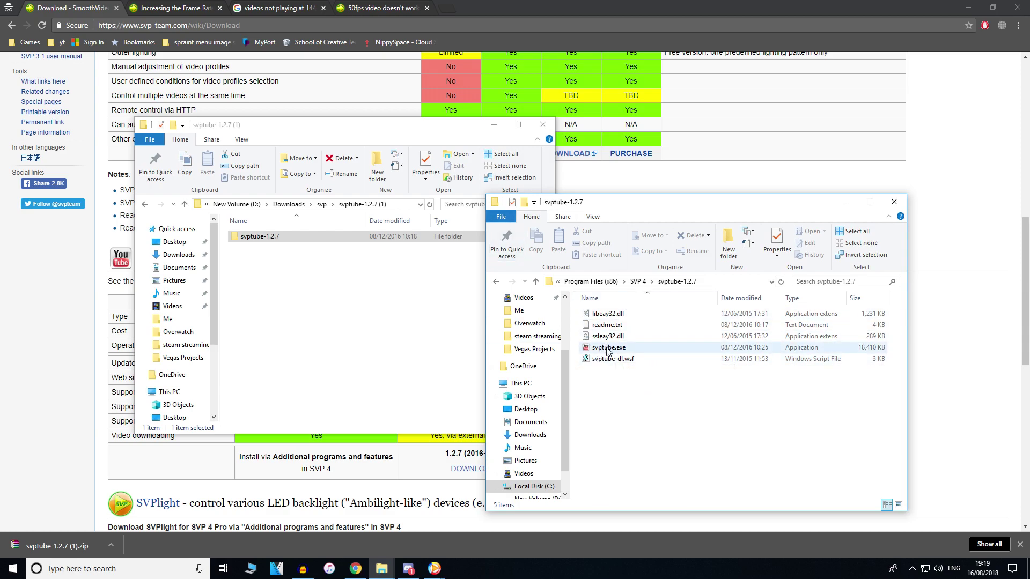
{"action": "left_click", "coordinate": [496, 125]}
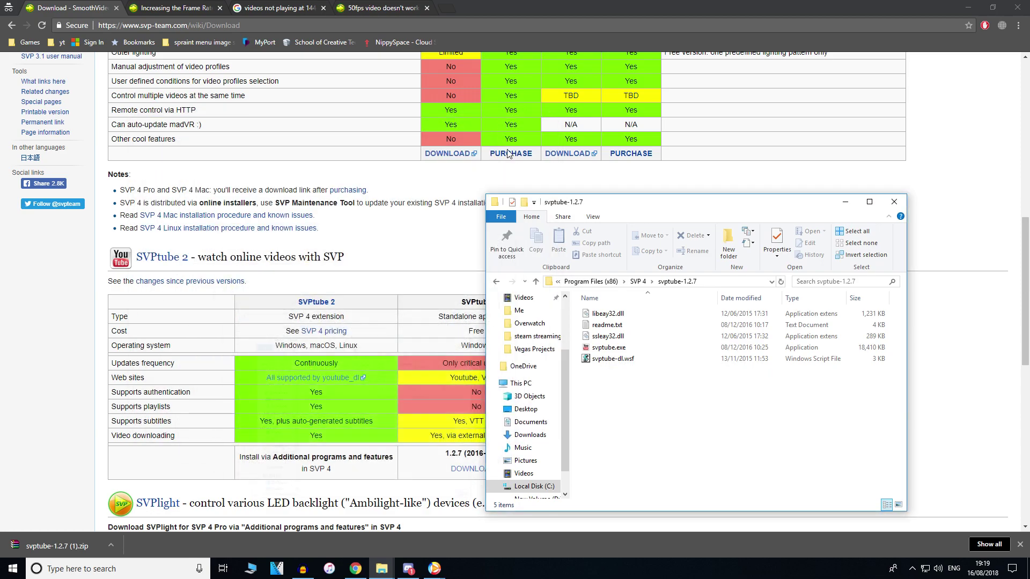
{"action": "left_click", "coordinate": [609, 349]}
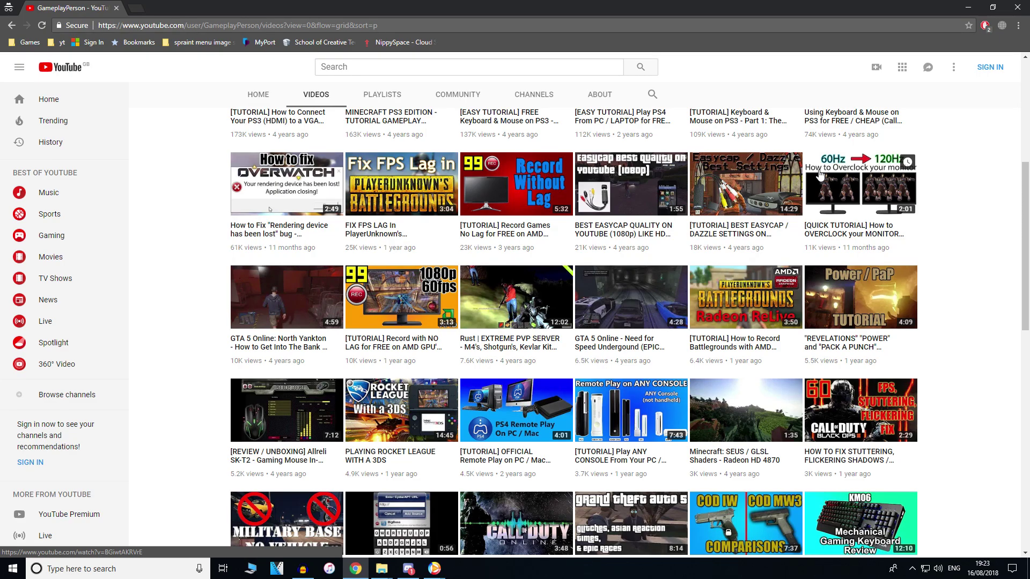
- Copy the link address of the "Minecraft: SEUS / GLSL Shaders - Radeon HD 4870" video on the YouTube channel's video page
{"action": "scroll", "coordinate": [819, 174], "scroll_direction": "down", "scroll_amount": 3}
{"action": "right_click", "coordinate": [754, 279]}
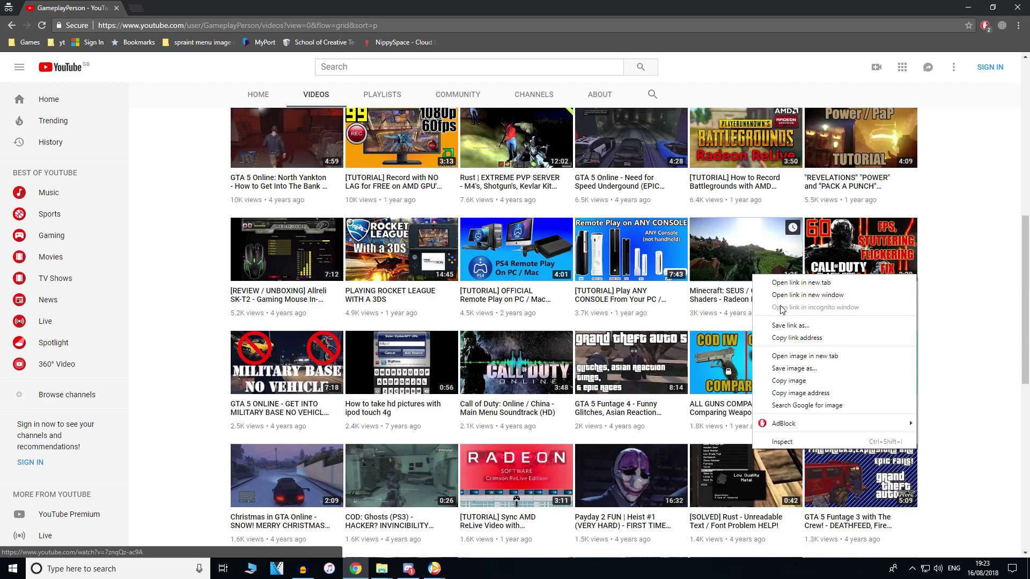
{"action": "left_click", "coordinate": [807, 338]}
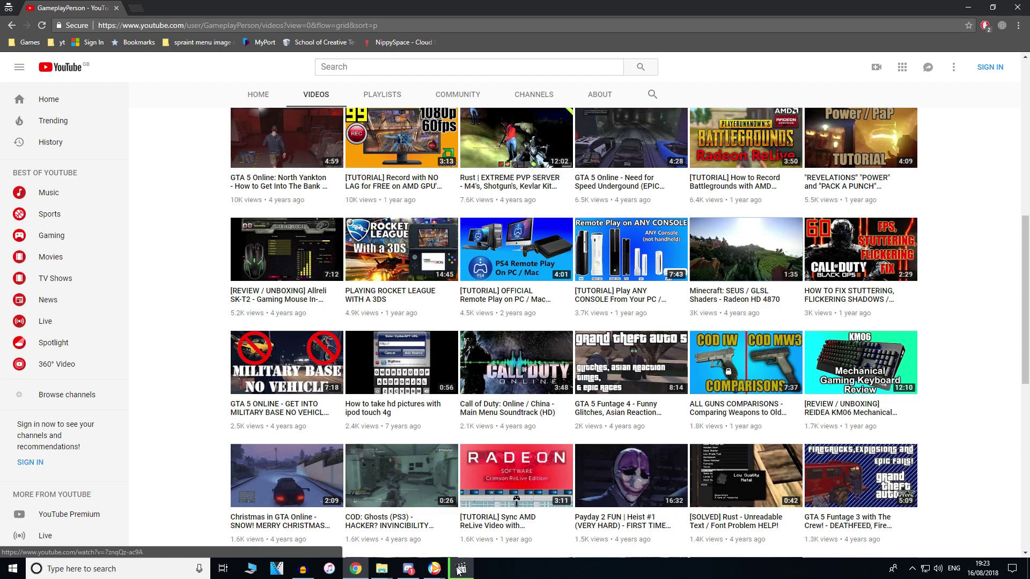
- Bring up the MPC-HC player and check the Minecraft video's SVP playback, switching between full-screen and windowed view
{"action": "left_click", "coordinate": [461, 572]}
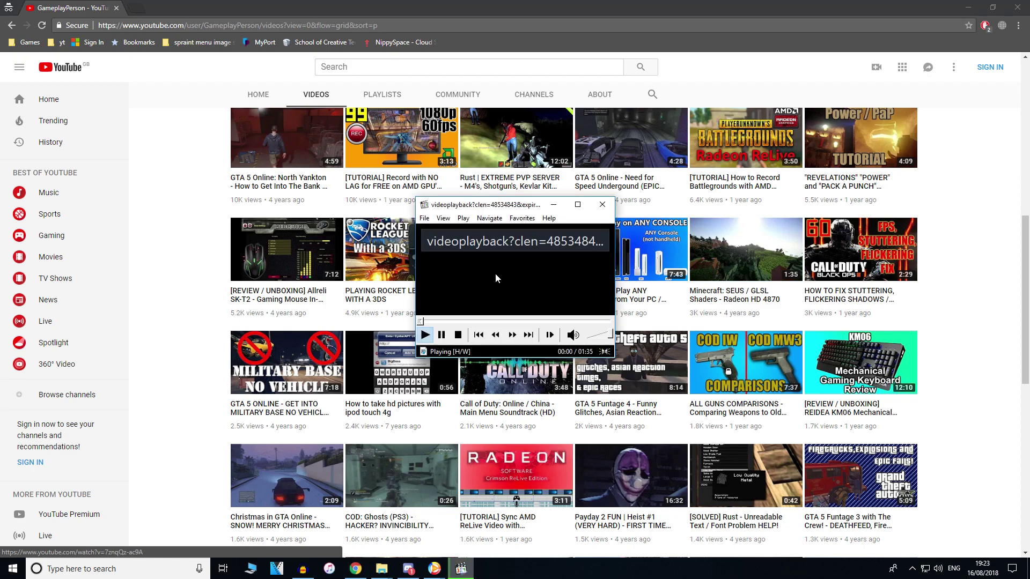
{"action": "double_click", "coordinate": [492, 274]}
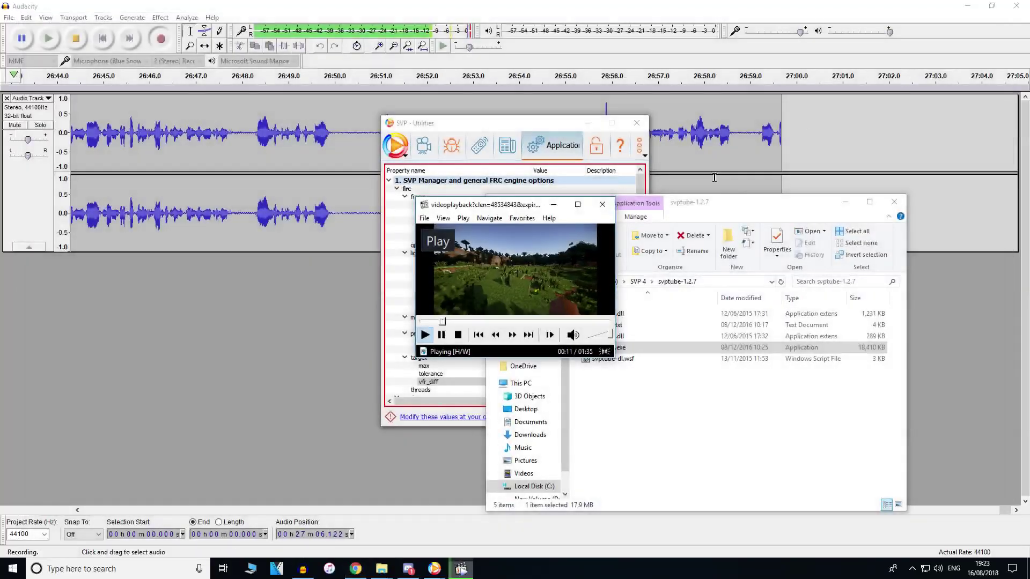
{"action": "double_click", "coordinate": [507, 261]}
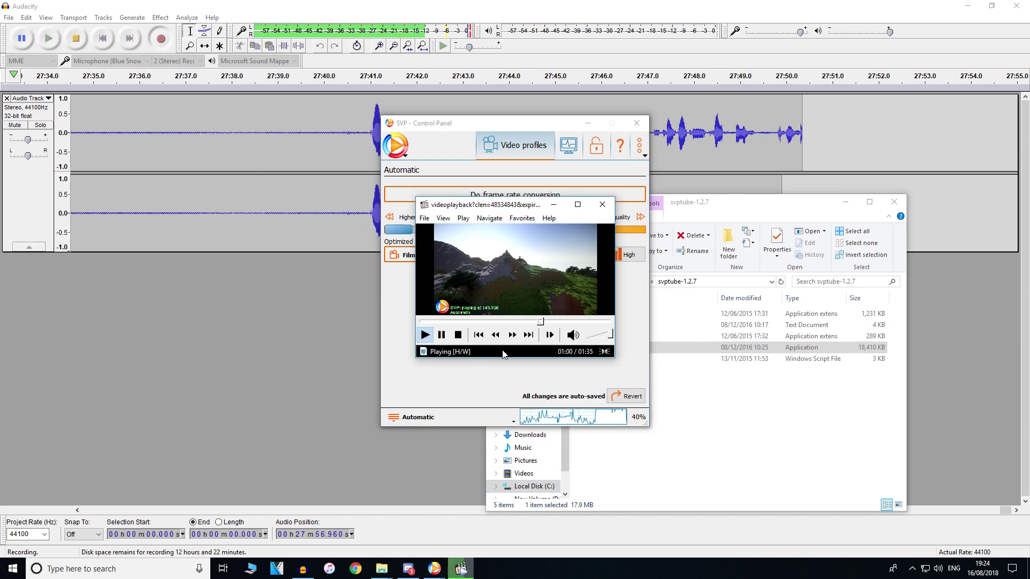
{"action": "double_click", "coordinate": [510, 292]}
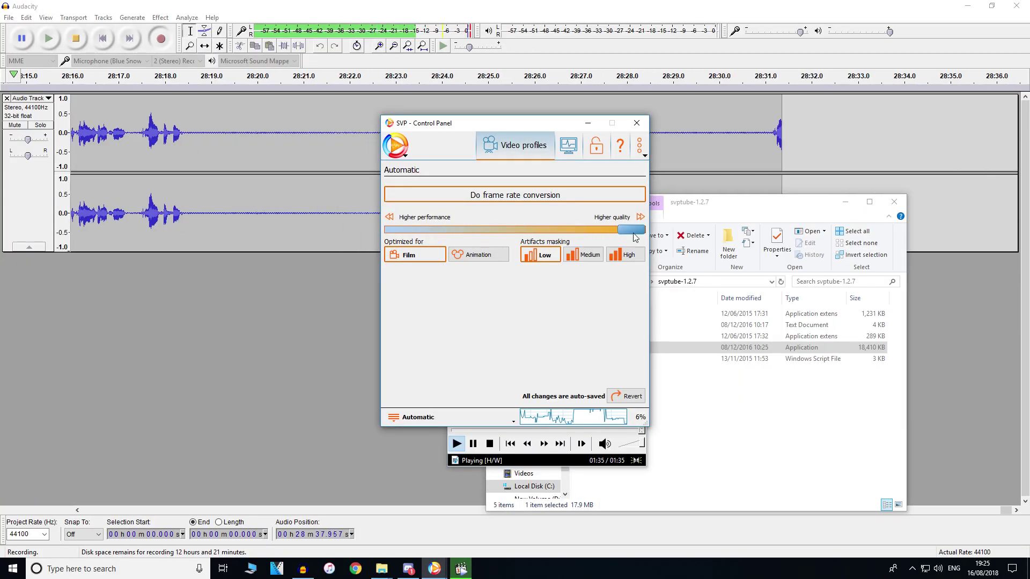
- Set the Automatic video profile's quality slider in the SVP Control Panel fully to Higher performance
{"action": "left_click_drag", "start_coordinate": [635, 238], "coordinate": [349, 234]}
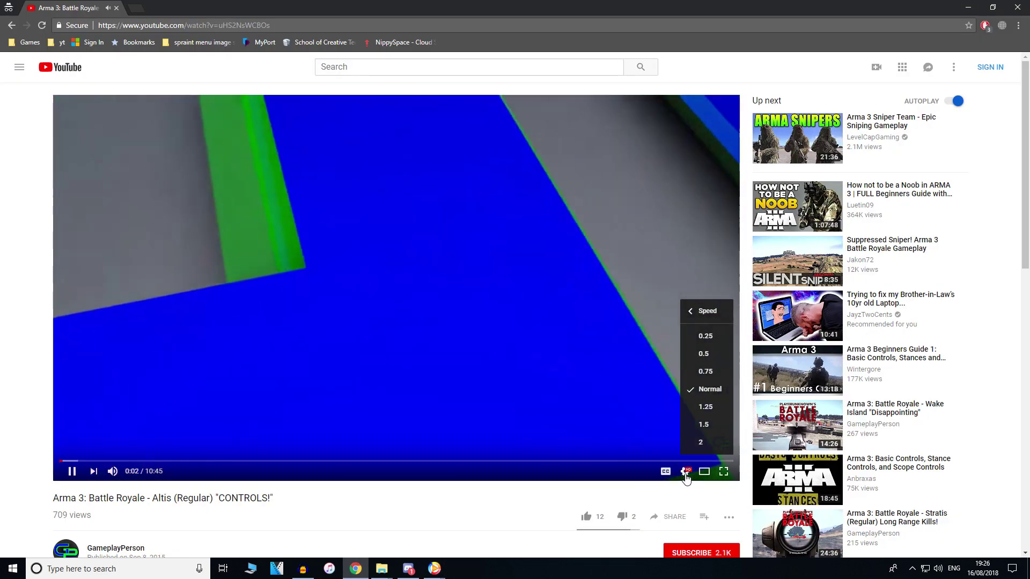
- Dismiss the speed options and pause the Arma 3: Battle Royale video on YouTube, and resume its playback in MPC-HC
{"action": "left_click", "coordinate": [685, 472]}
{"action": "left_click", "coordinate": [465, 378]}
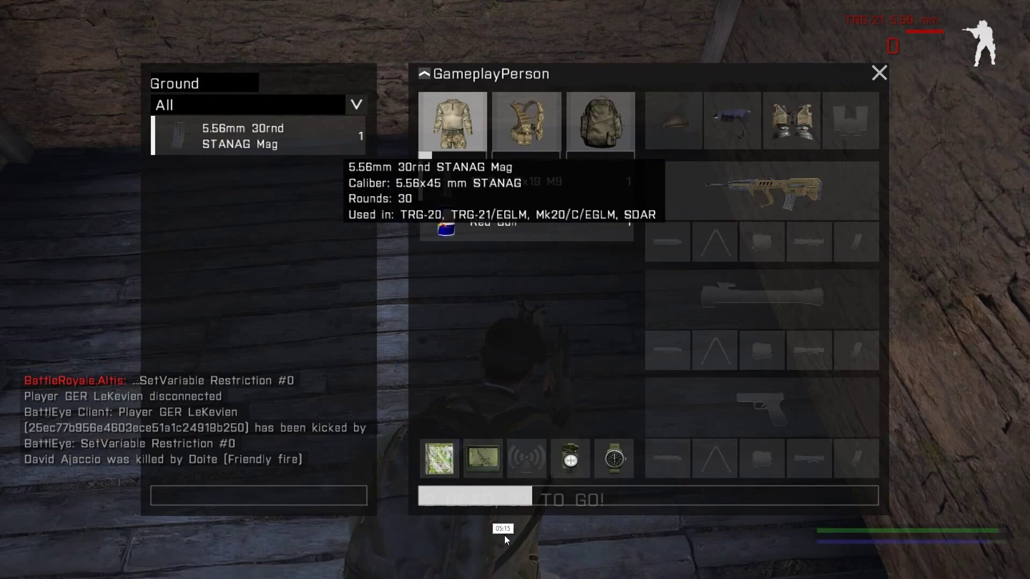
{"action": "mouse_move", "coordinate": [381, 555]}
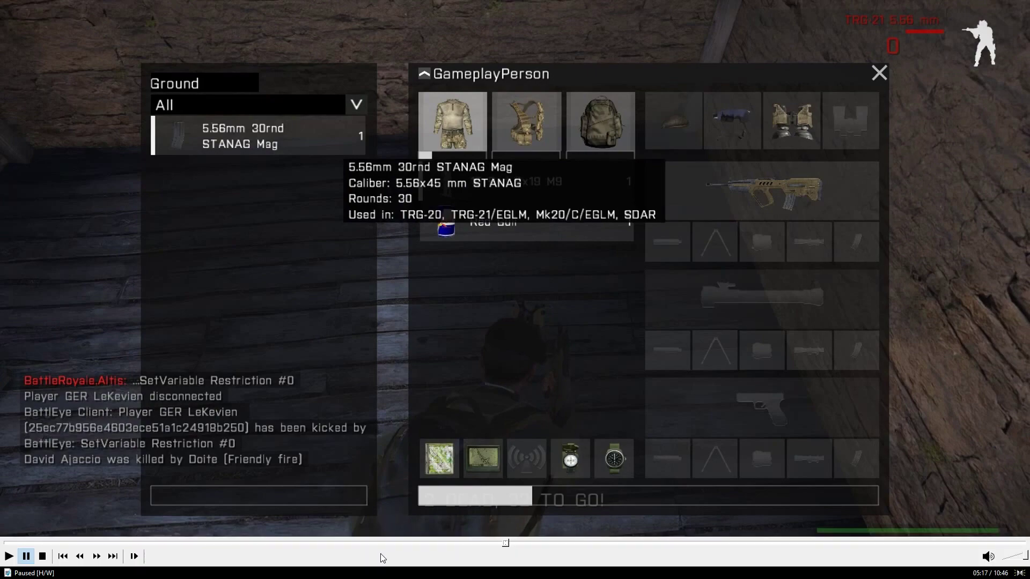
{"action": "left_click", "coordinate": [8, 557]}
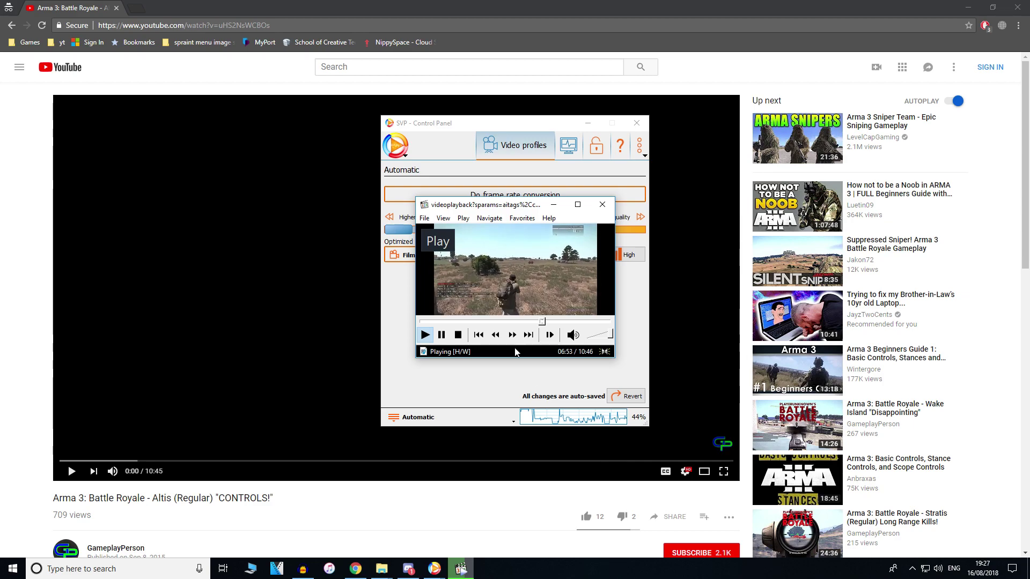